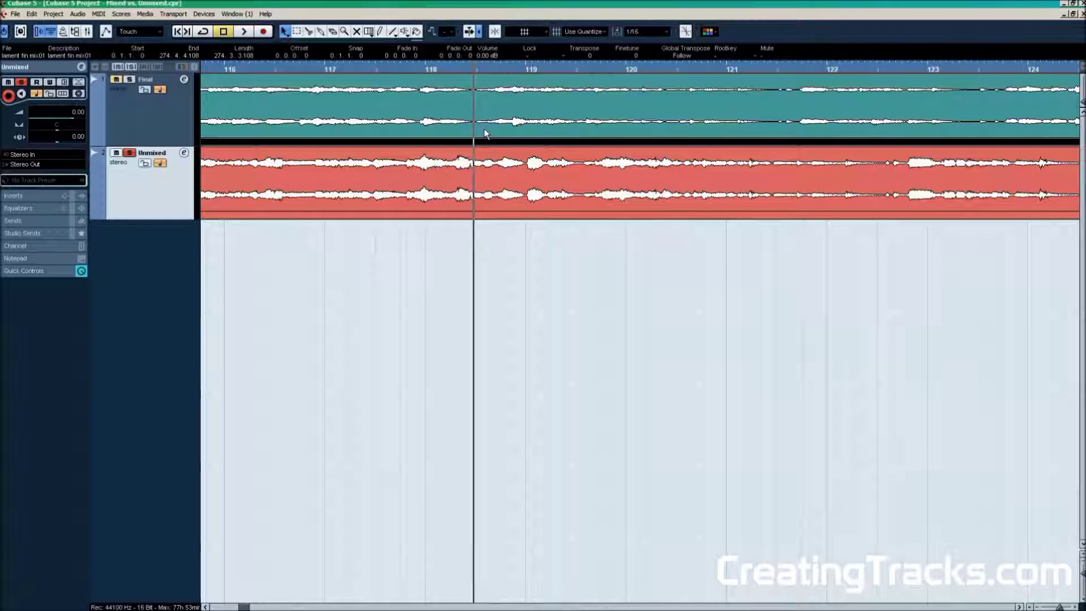
Step: Select the Unmixed event, play it through bars 119–124, then stop playback
left_click(486, 194)
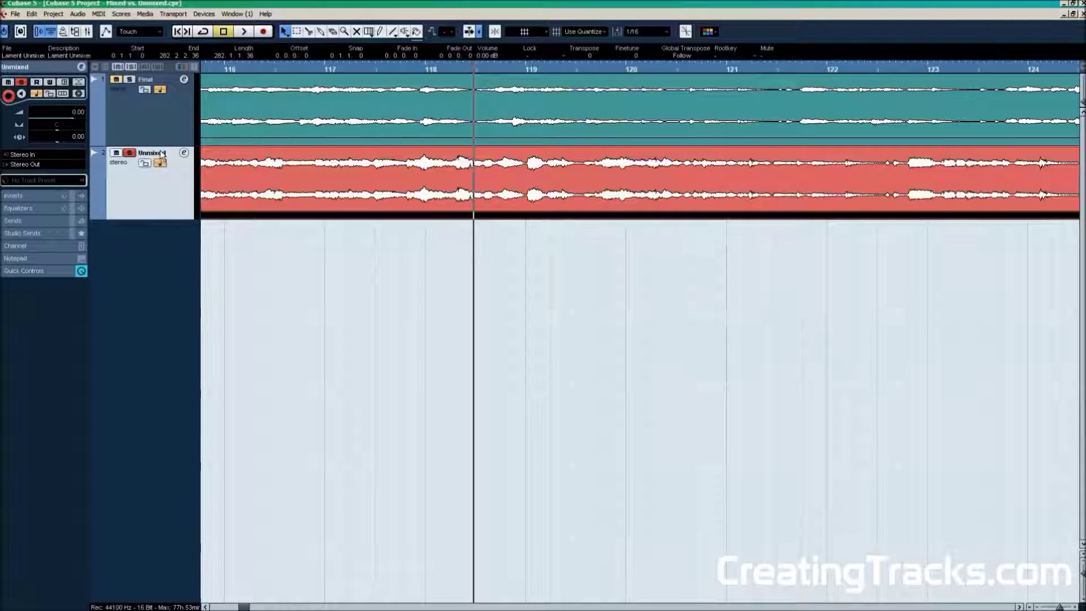
key("space")
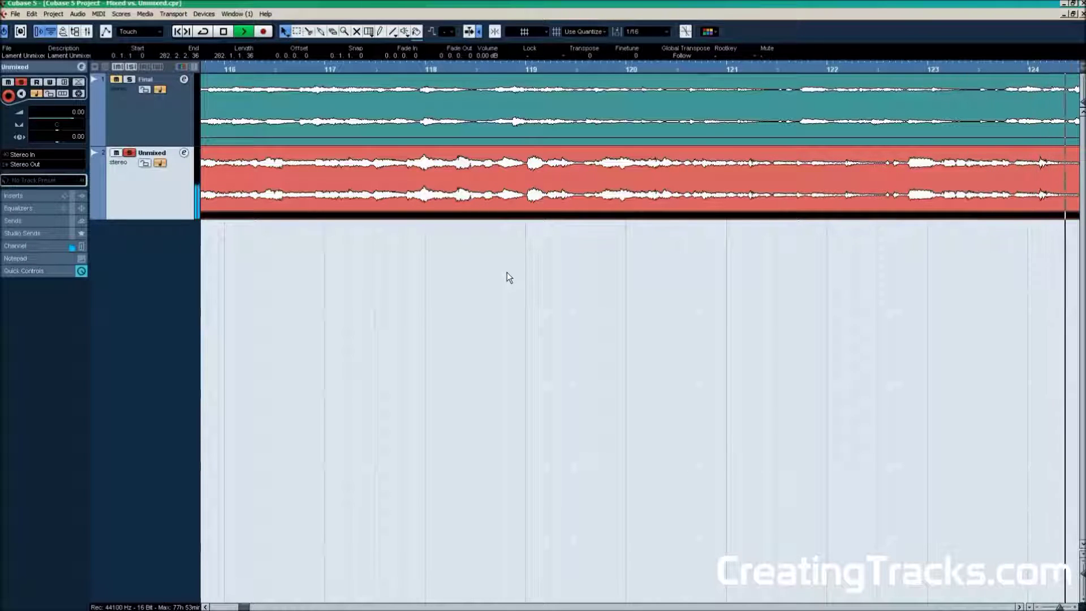
key("space")
Step: Mute and unsolo the Unmixed track, then play the Final mix from around bar 118
left_click(116, 152)
left_click(129, 153)
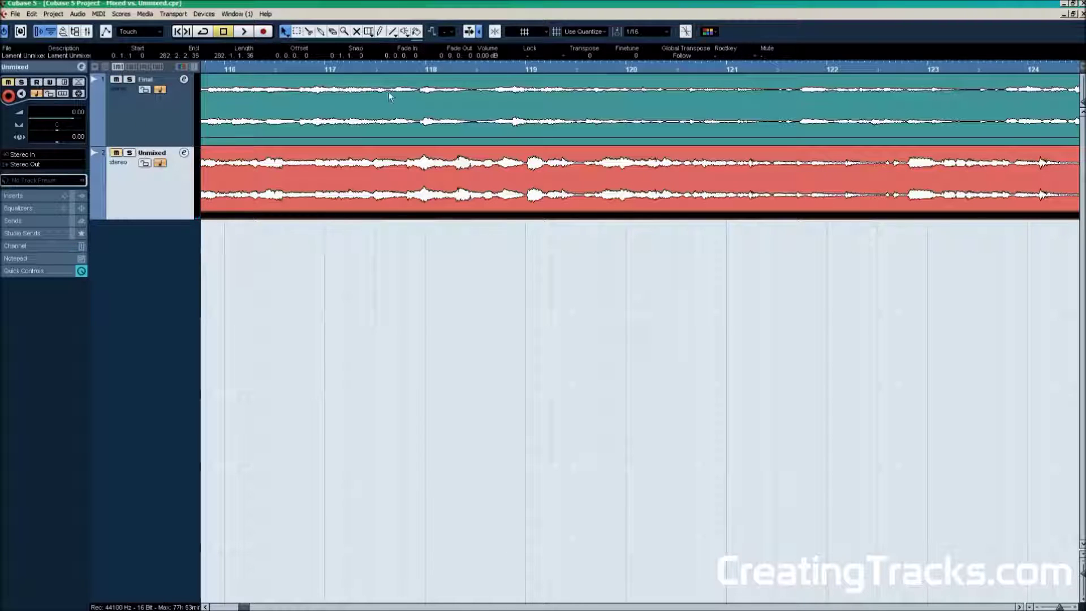
left_click(469, 73)
key("space")
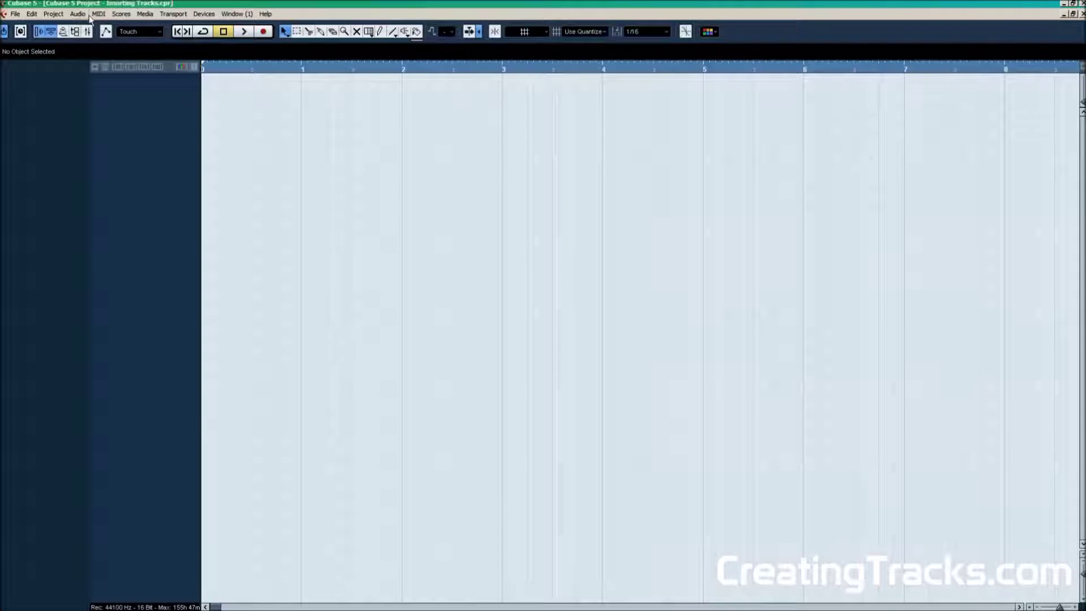
Step: In Project Setup, choose a 48.000 kHz sample rate and 24 Bit record format
left_click(54, 14)
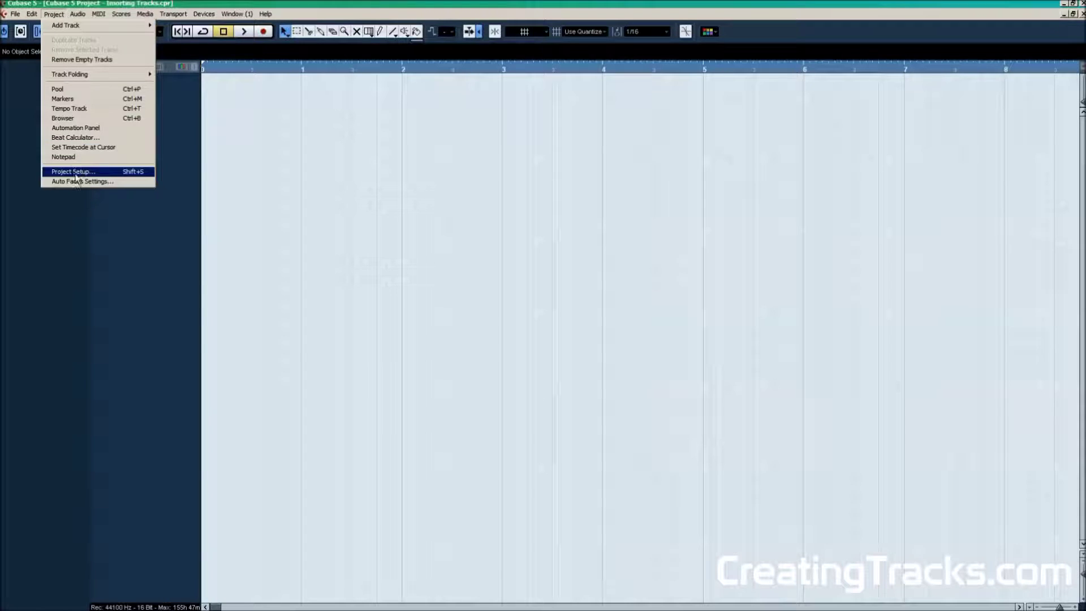
left_click(75, 172)
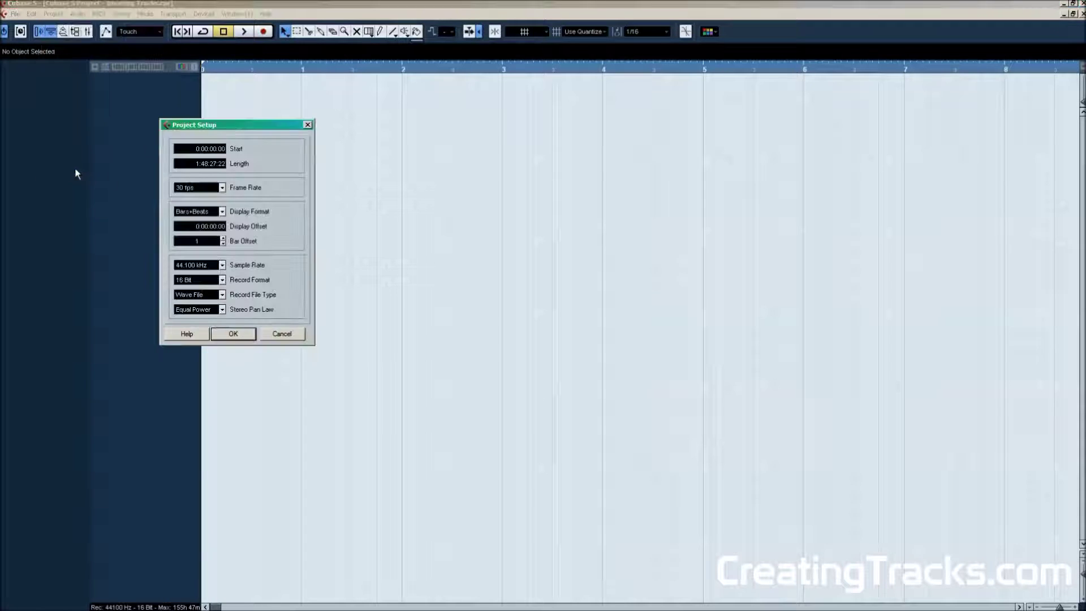
left_click(220, 265)
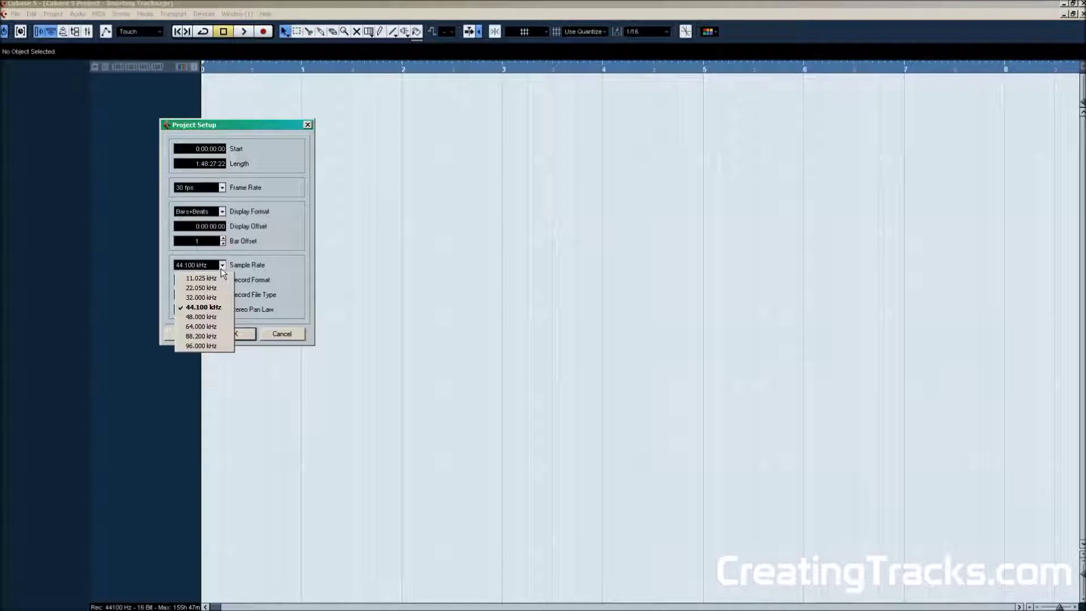
left_click(211, 320)
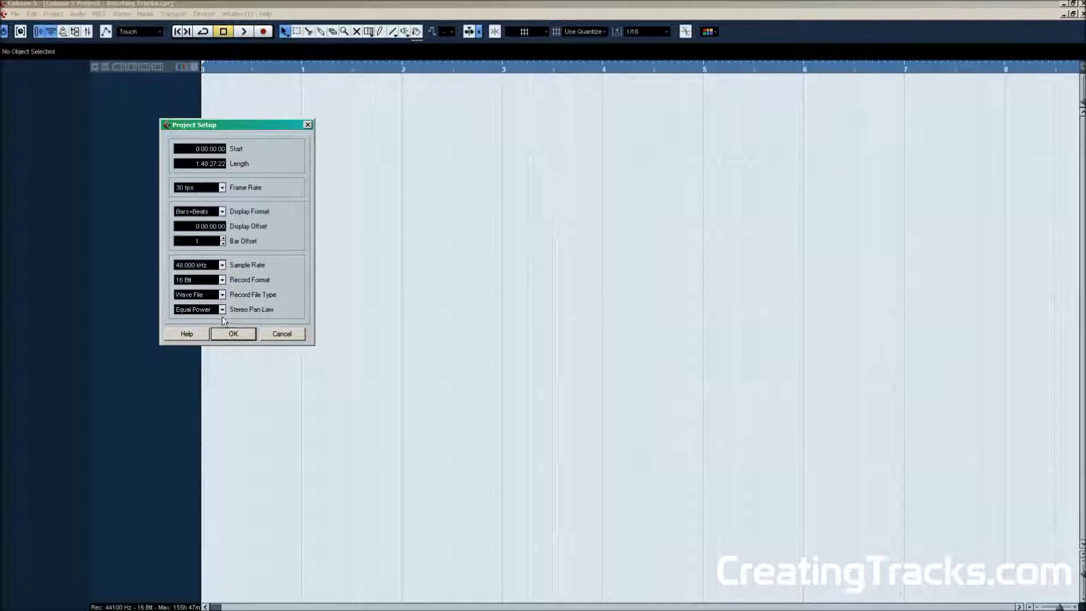
left_click(222, 280)
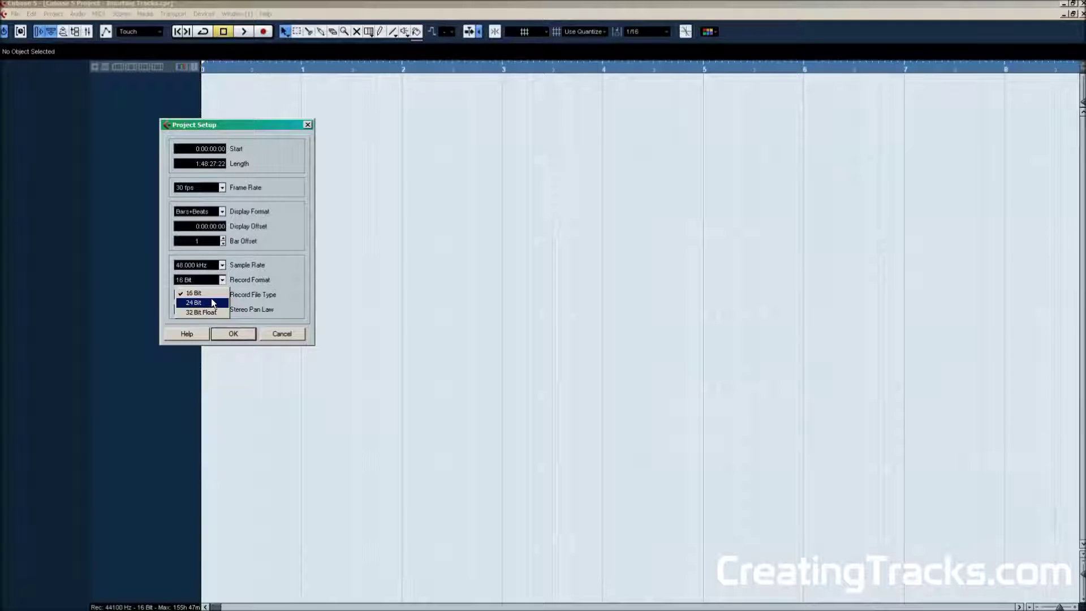
left_click(211, 302)
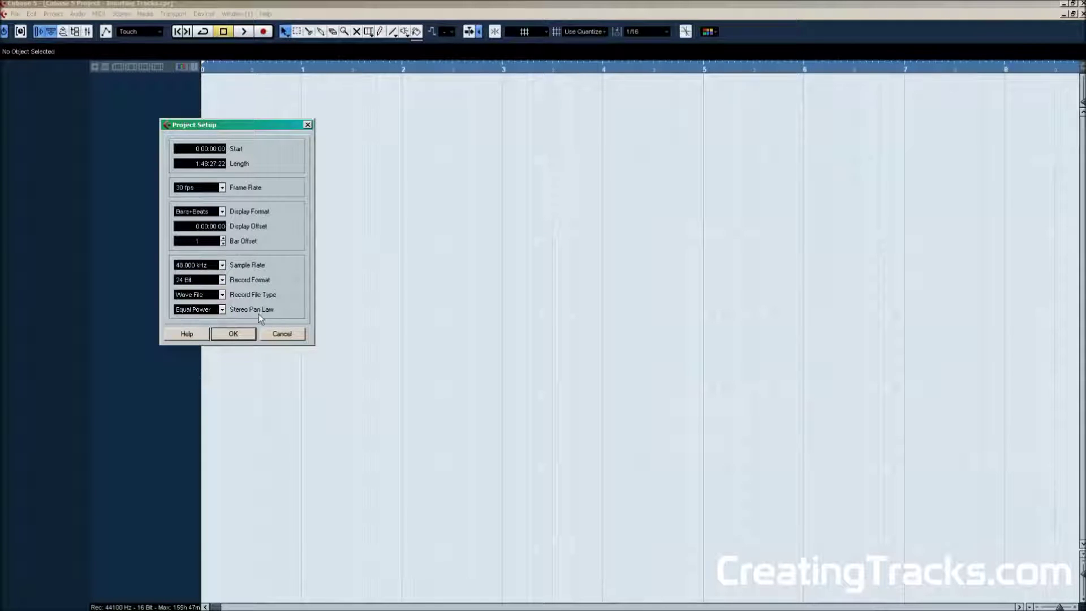
left_click(233, 333)
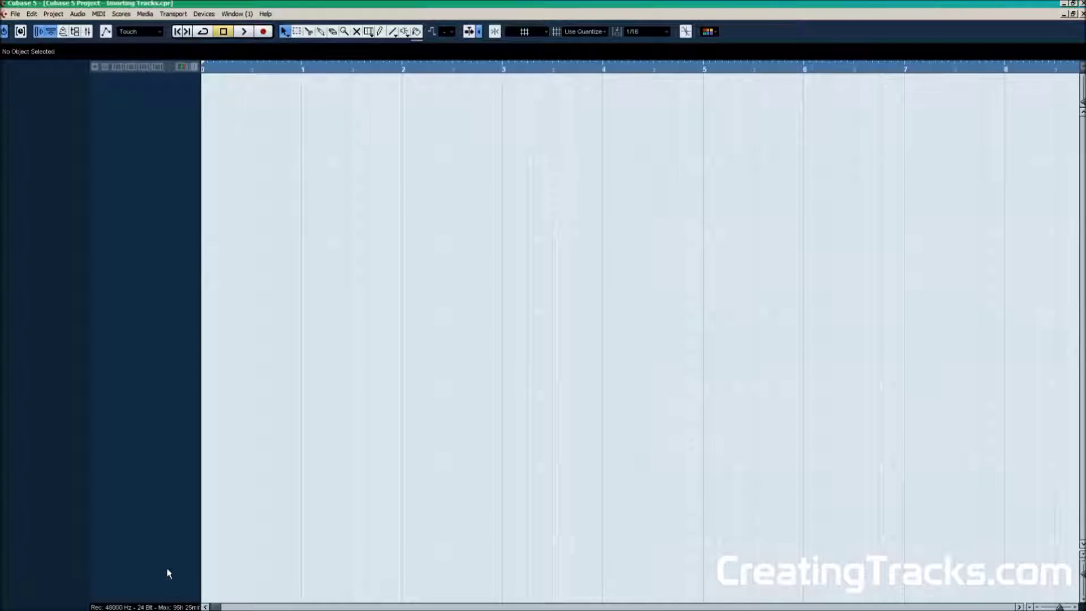
Step: Import all ten Lament - Demo Tracks audio files, placing each on a different track
left_click(15, 14)
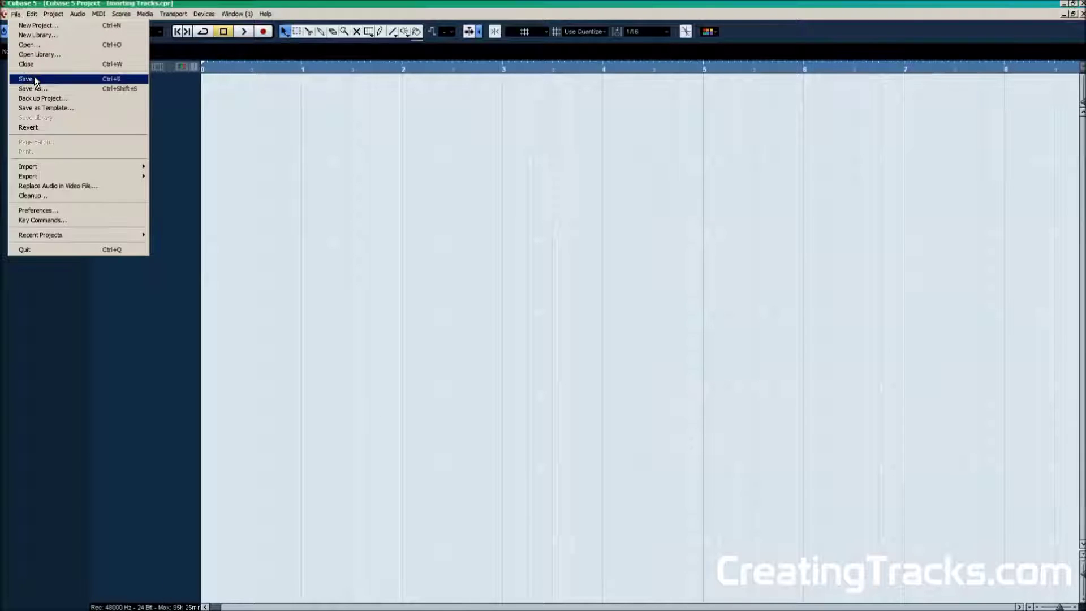
mouse_move(54, 166)
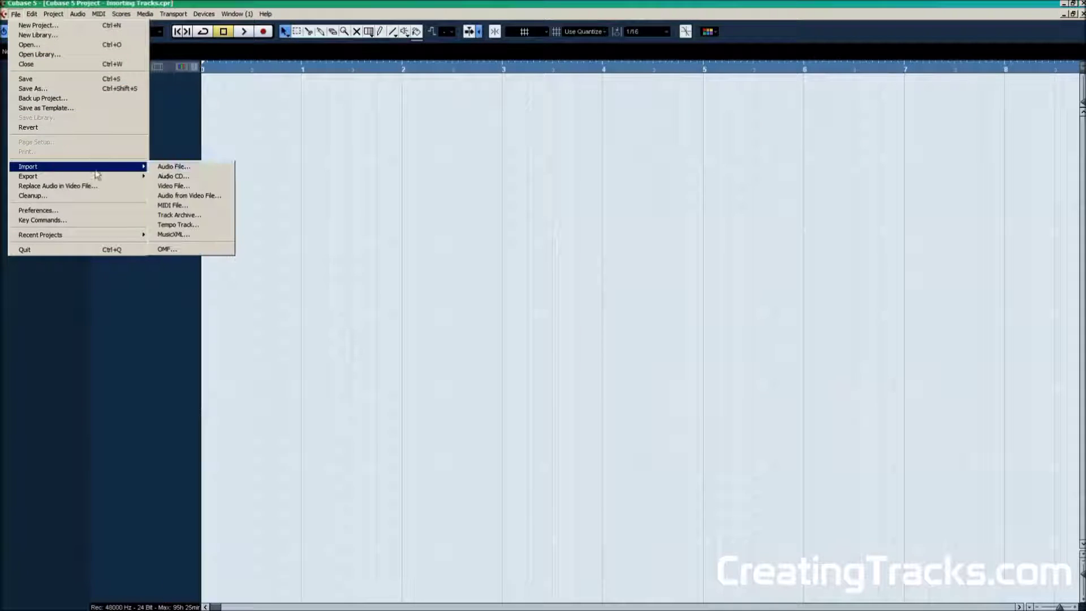
left_click(169, 166)
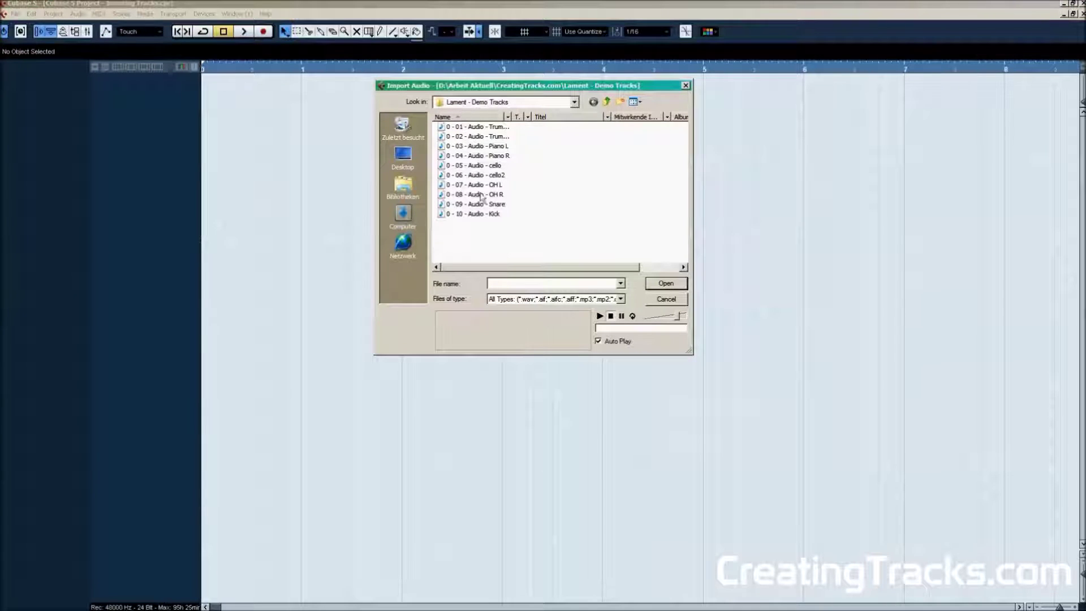
left_click_drag(500, 235, 455, 127)
left_click(661, 284)
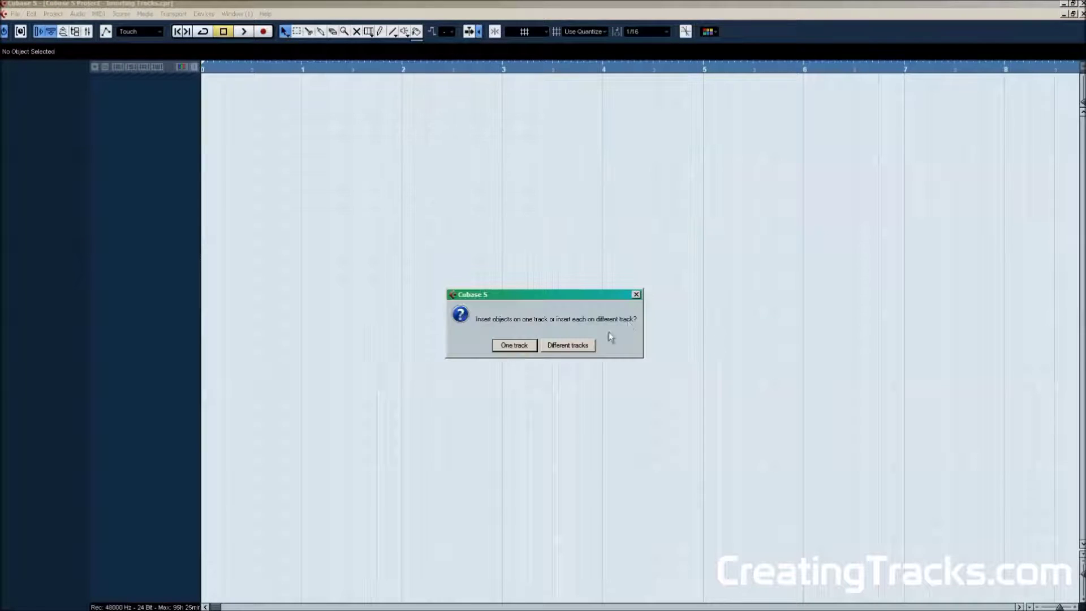
left_click(585, 351)
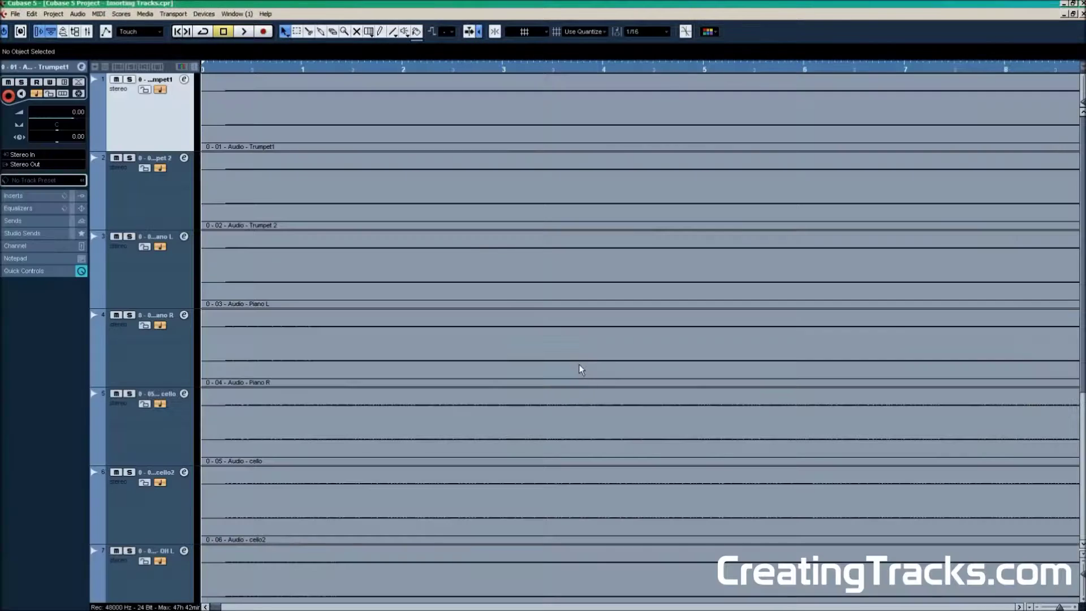
Step: Shrink track heights so all ten tracks fit and zoom out to the full song length
left_click(1083, 588)
left_click(1082, 572)
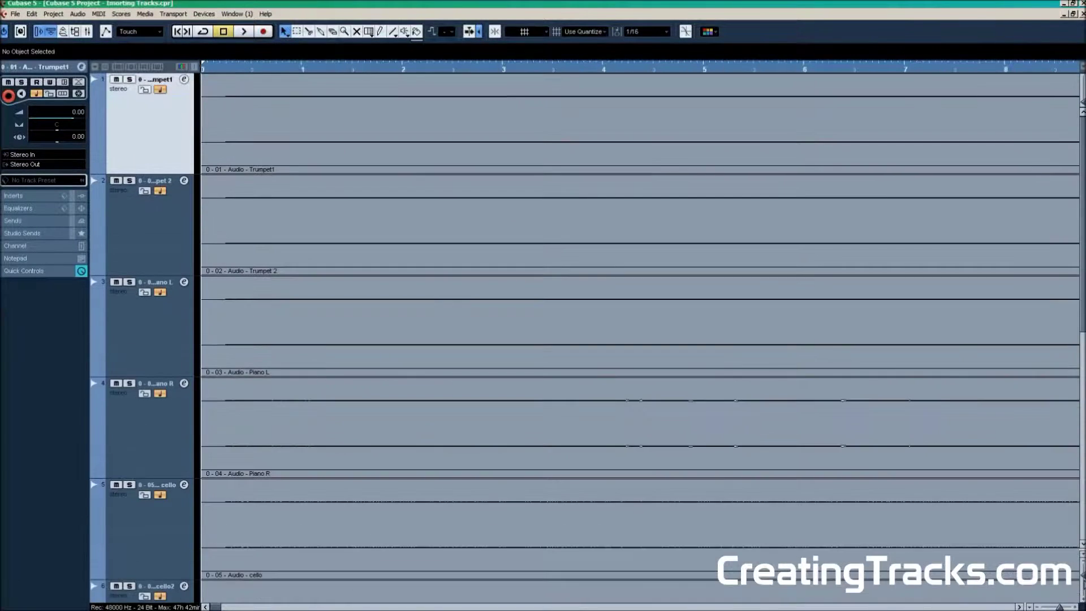
left_click(1082, 588)
left_click(1082, 588)
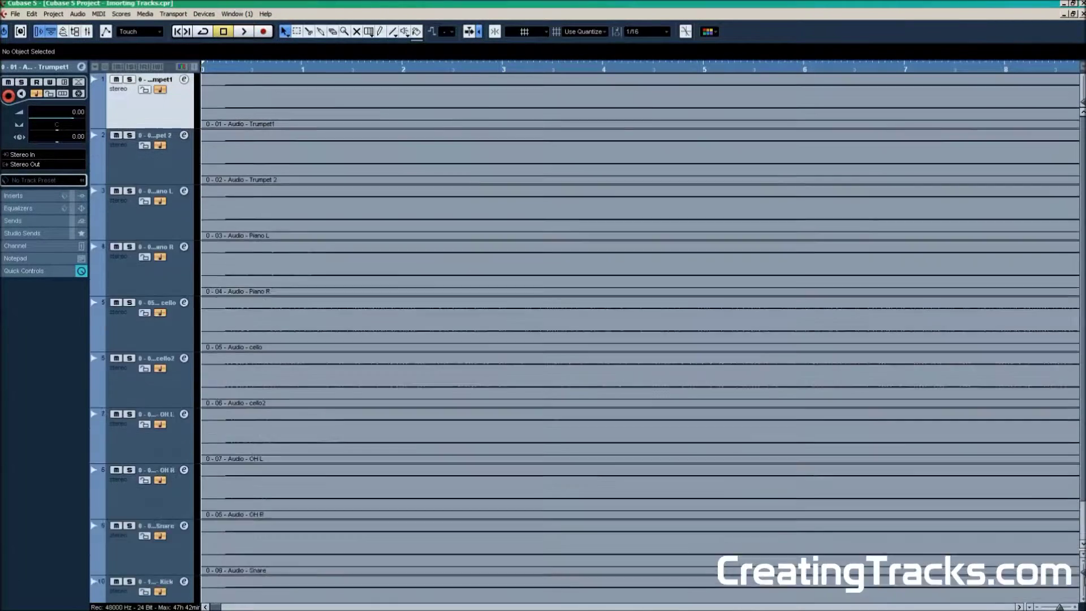
left_click(1083, 588)
left_click(1083, 588)
left_click_drag(1059, 606, 1051, 606)
Step: Select all ten events and strip the file-number prefix from the Trumpet1 and Trumpet 2 names
left_click_drag(963, 532, 489, 59)
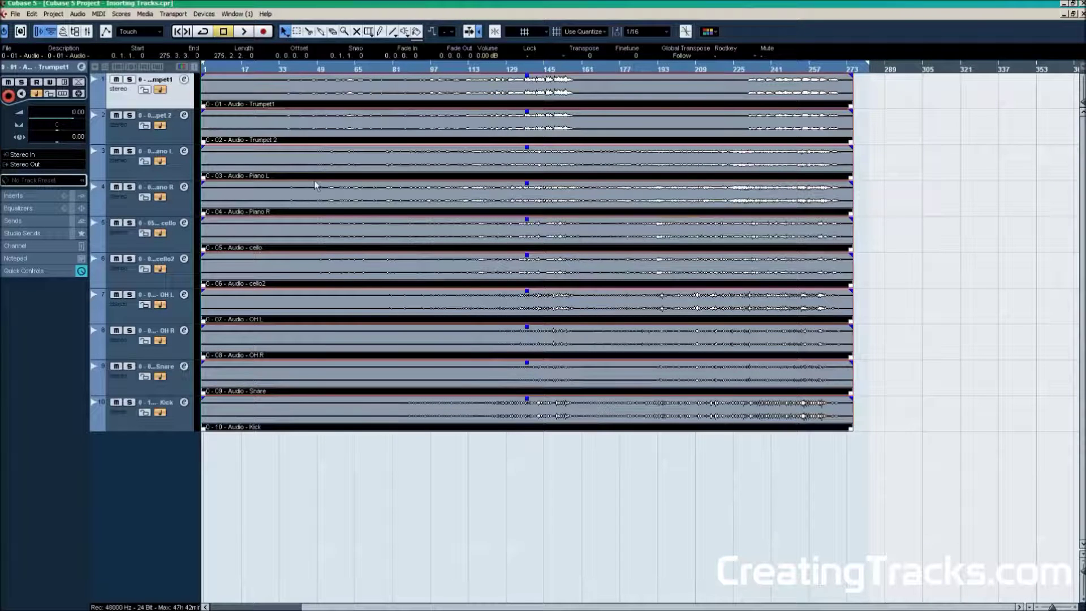
double_click(167, 83)
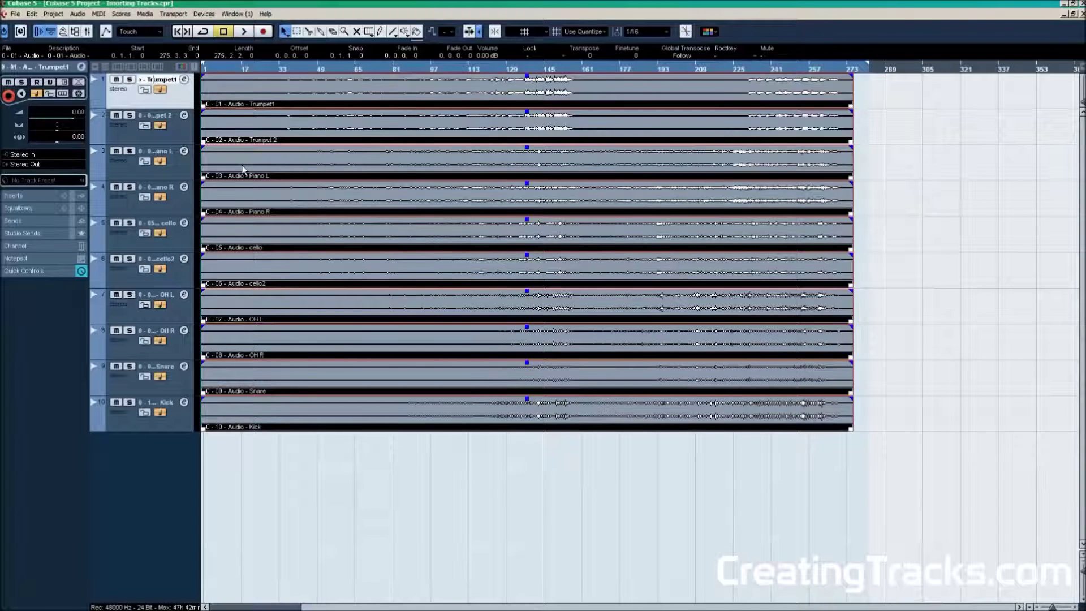
key("BackSpace")
key("BackSpace")
key("BackSpace")
key("Tab")
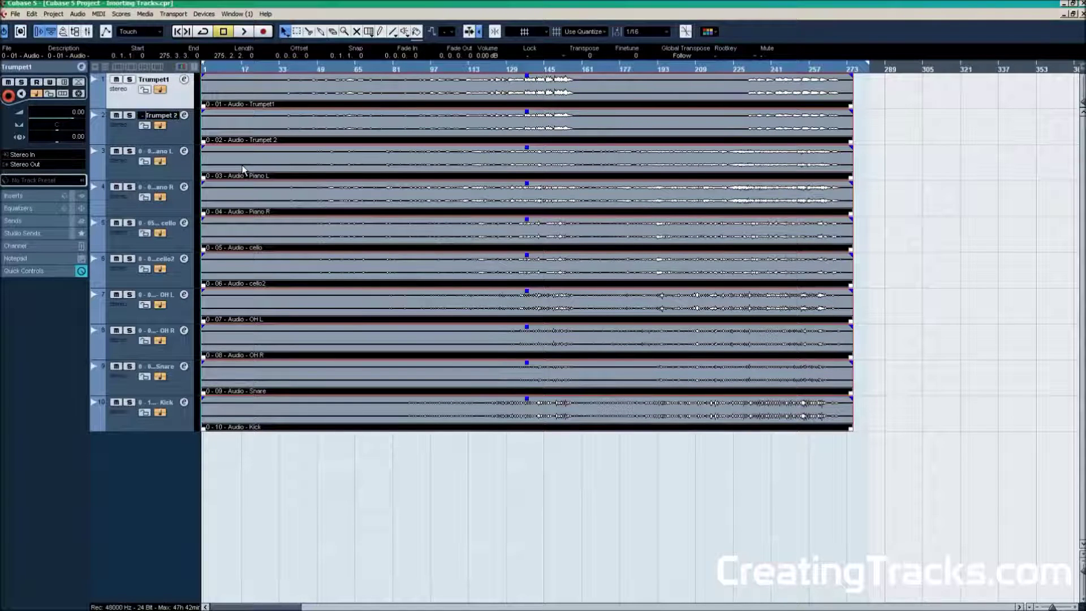
key("BackSpace")
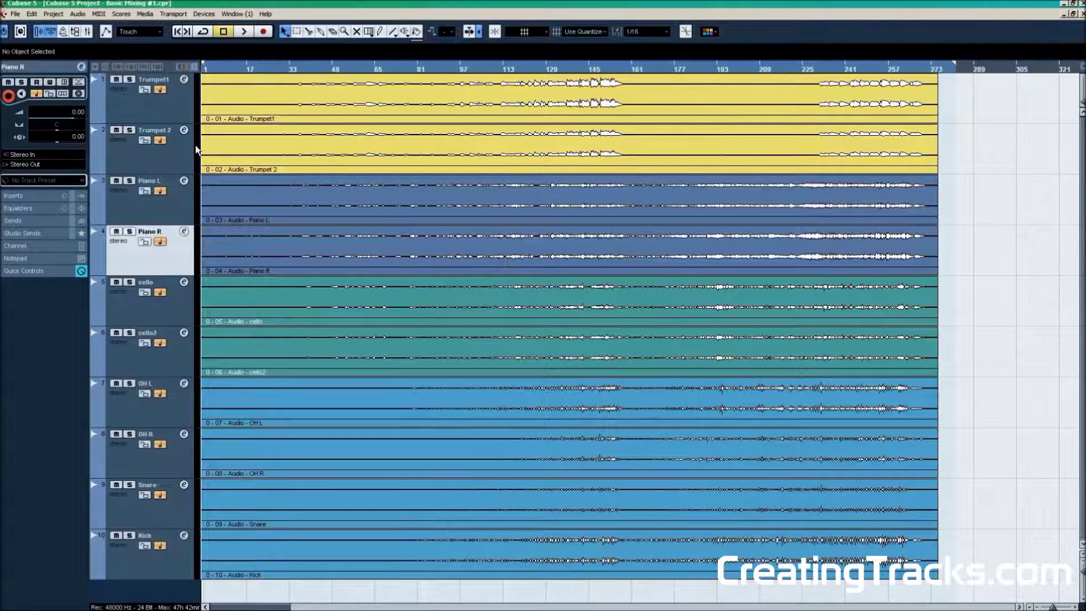
left_click_drag(630, 201, 650, 240)
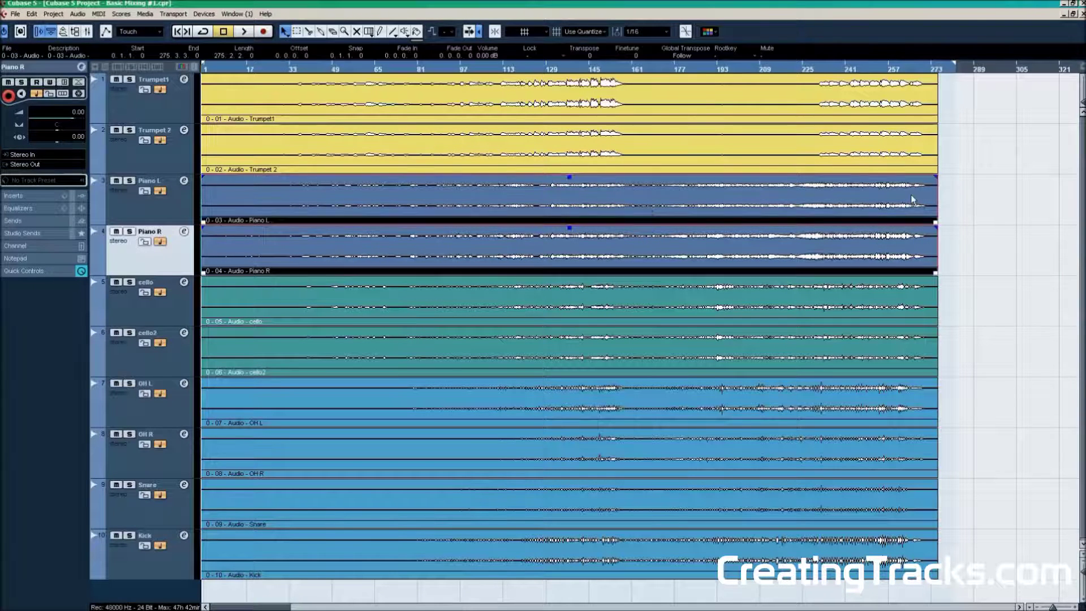
left_click(715, 33)
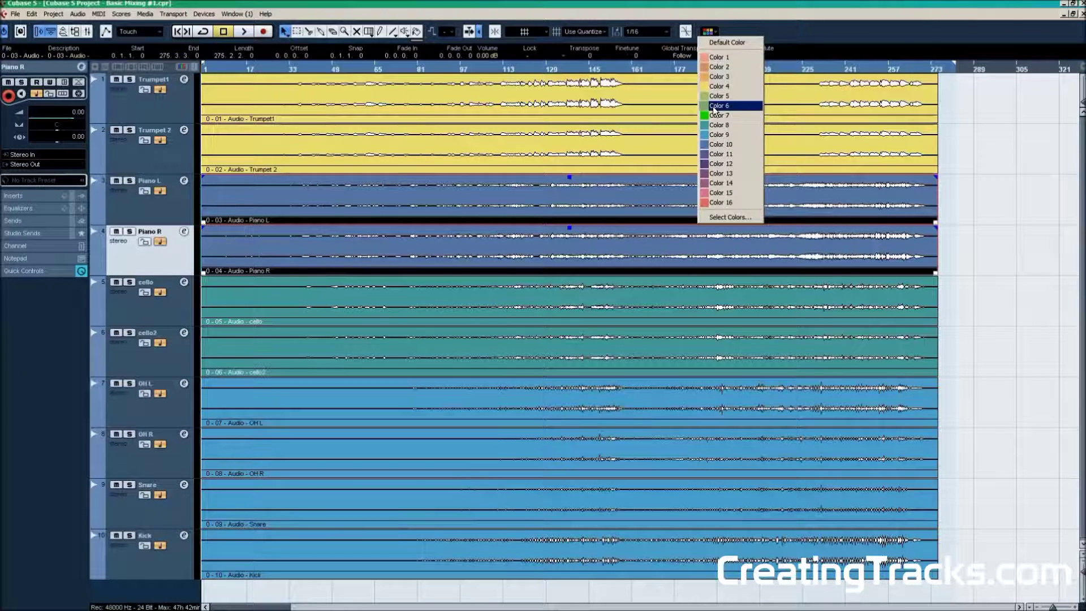
left_click(721, 173)
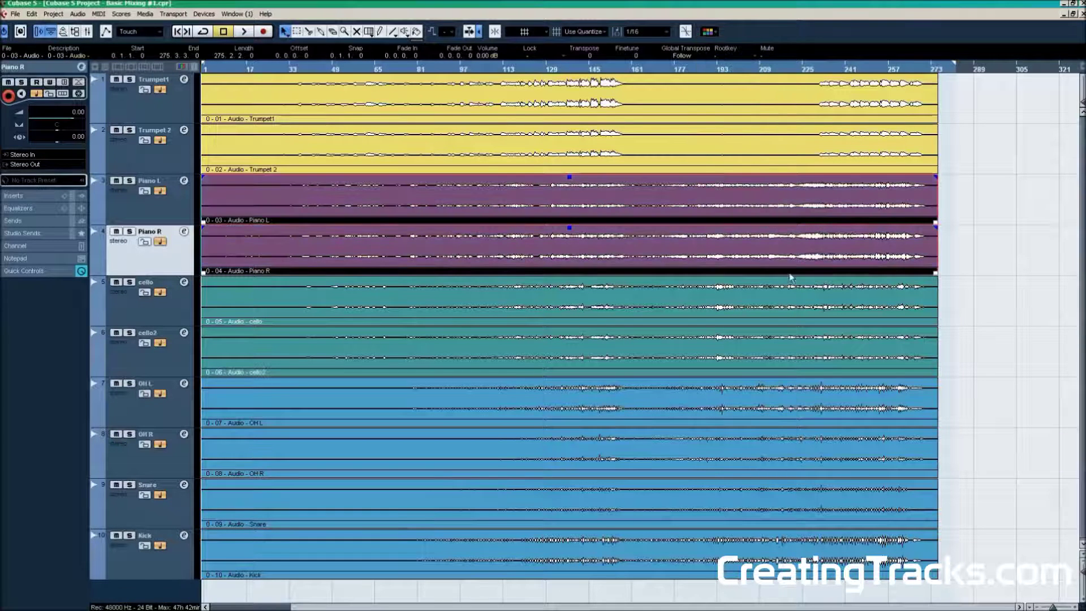
left_click(718, 32)
left_click(713, 168)
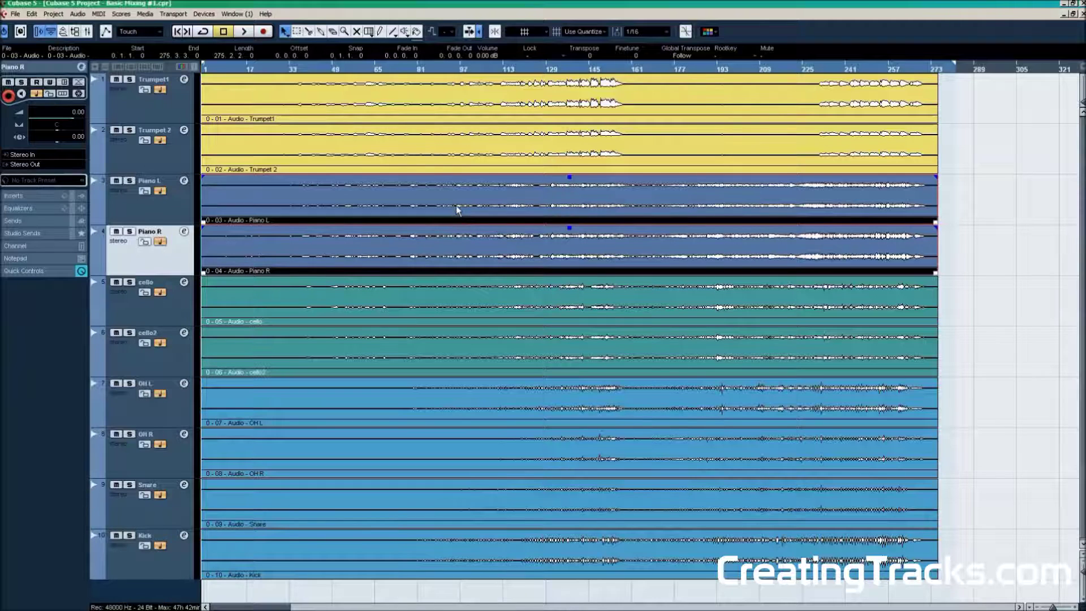
left_click(429, 537)
key("Up")
key("Up")
key("Up")
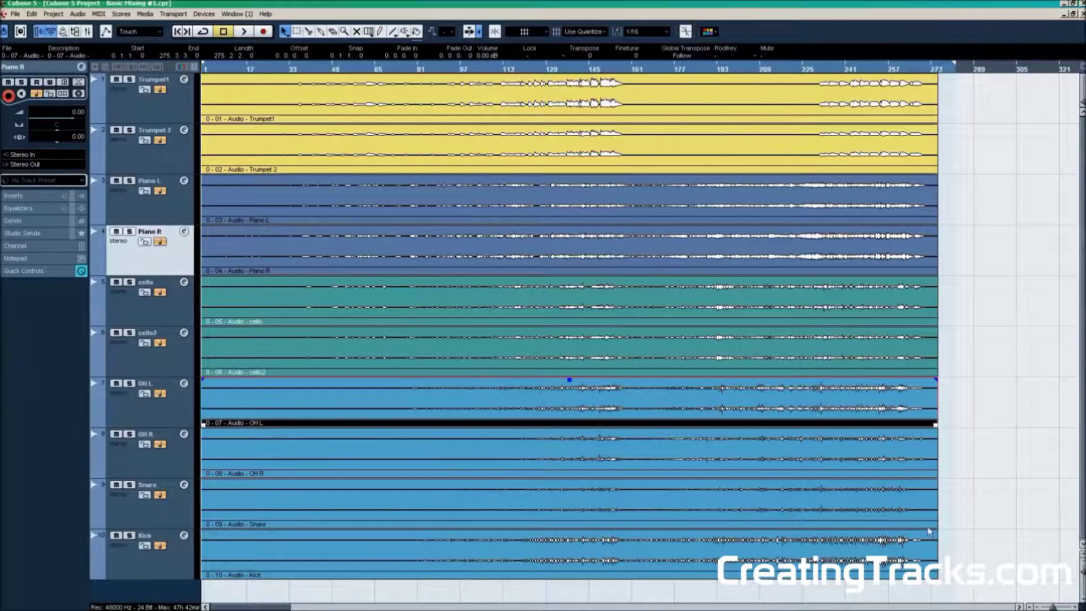
left_click(185, 475)
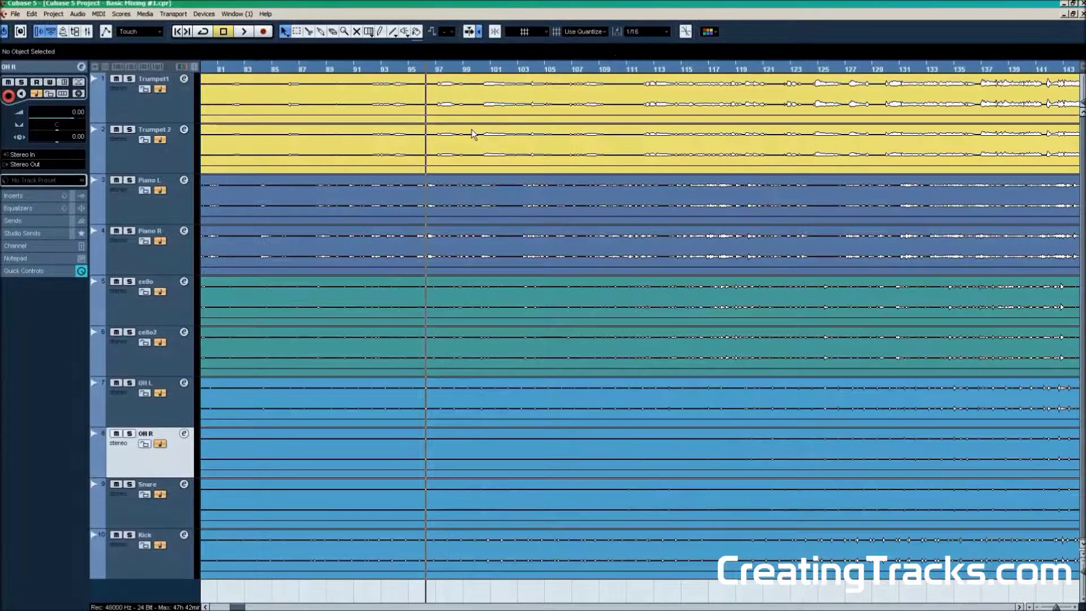
key("space")
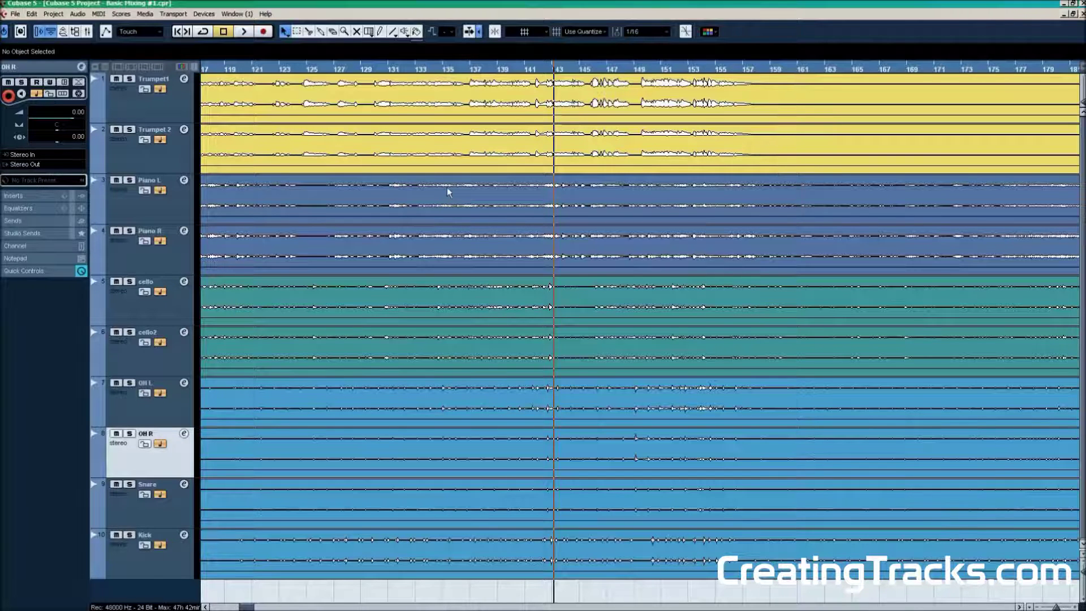
left_click(530, 290)
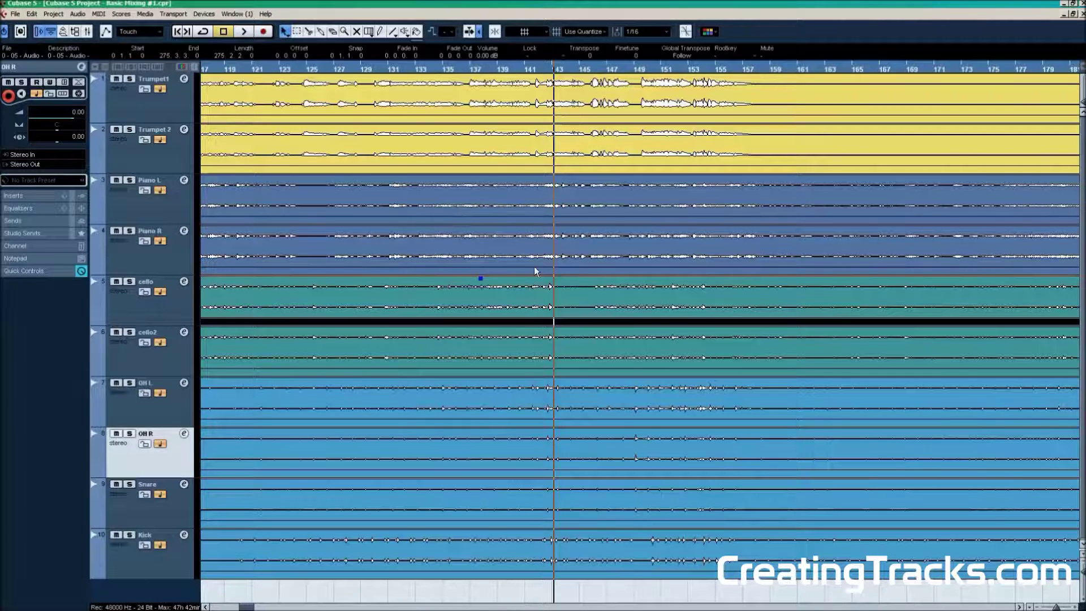
Step: Open the Mixer with F3 and select the Trumpet1 through Kick channel strips together
key("Up")
key("Up")
key("Up")
key("Up")
key("F3")
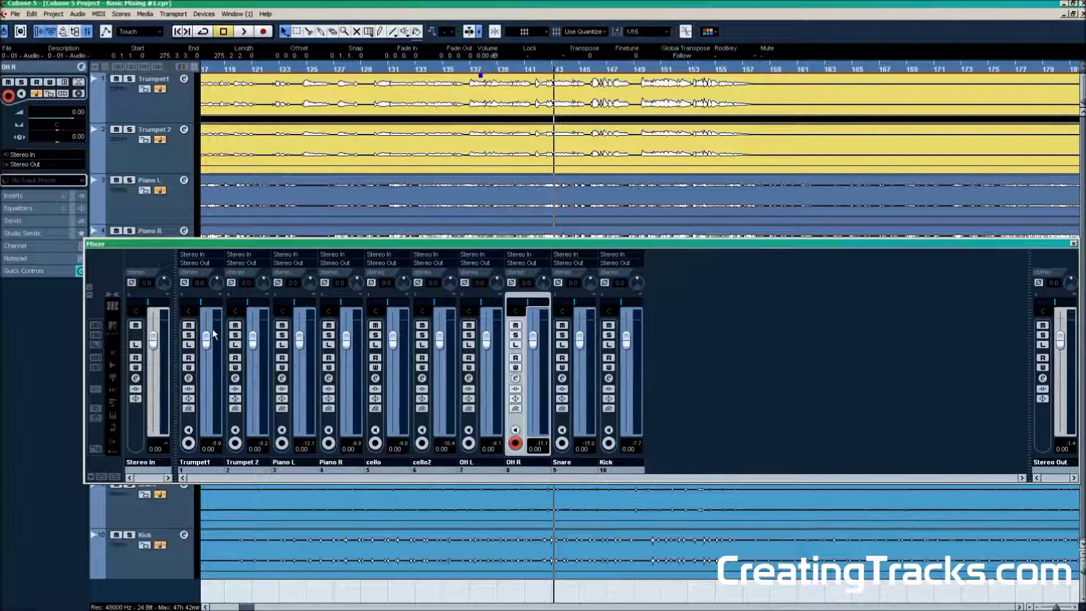
left_click(630, 462)
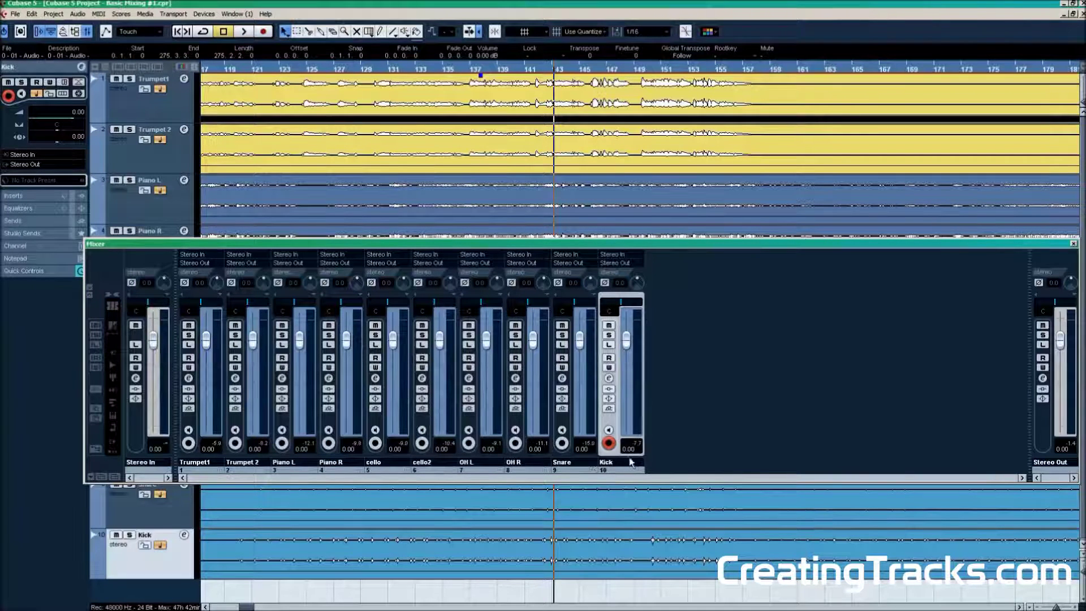
left_click(568, 474)
key("Up")
key("Up")
key("Up")
key("Up")
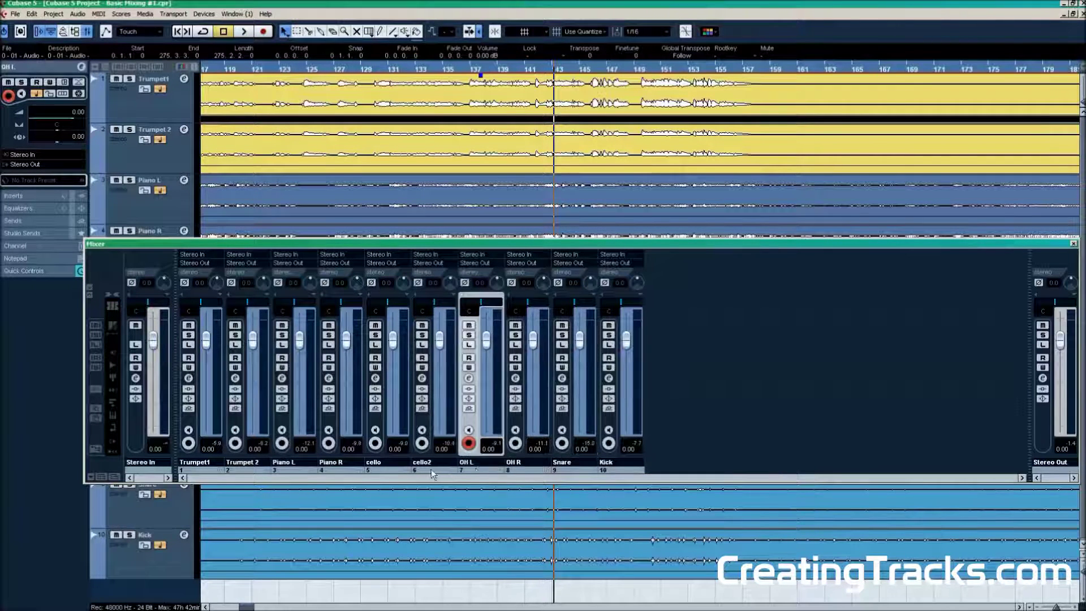
key("Up")
key("Up")
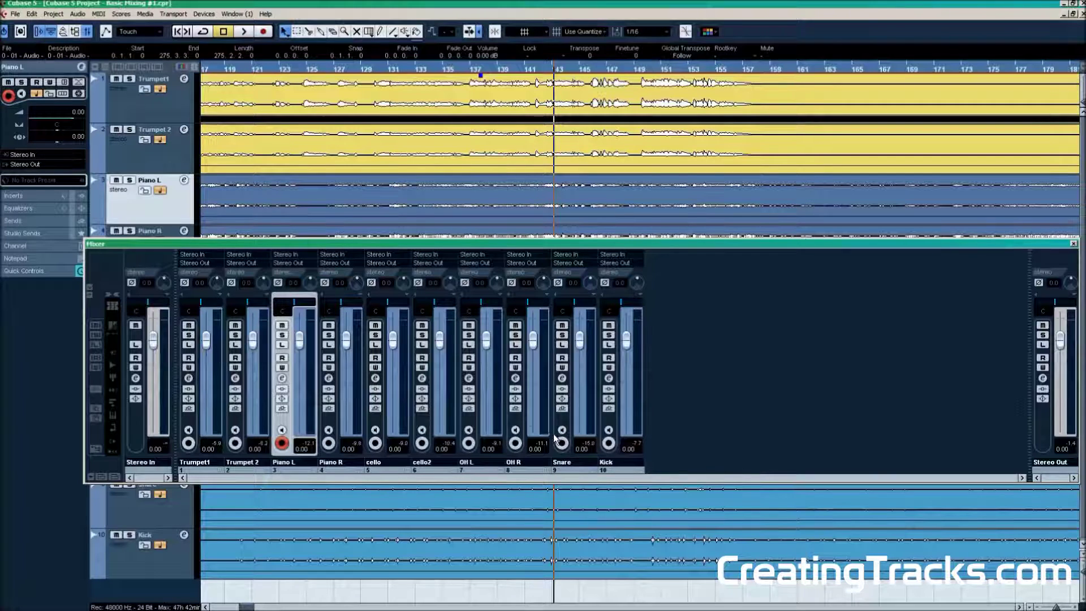
left_click(203, 469)
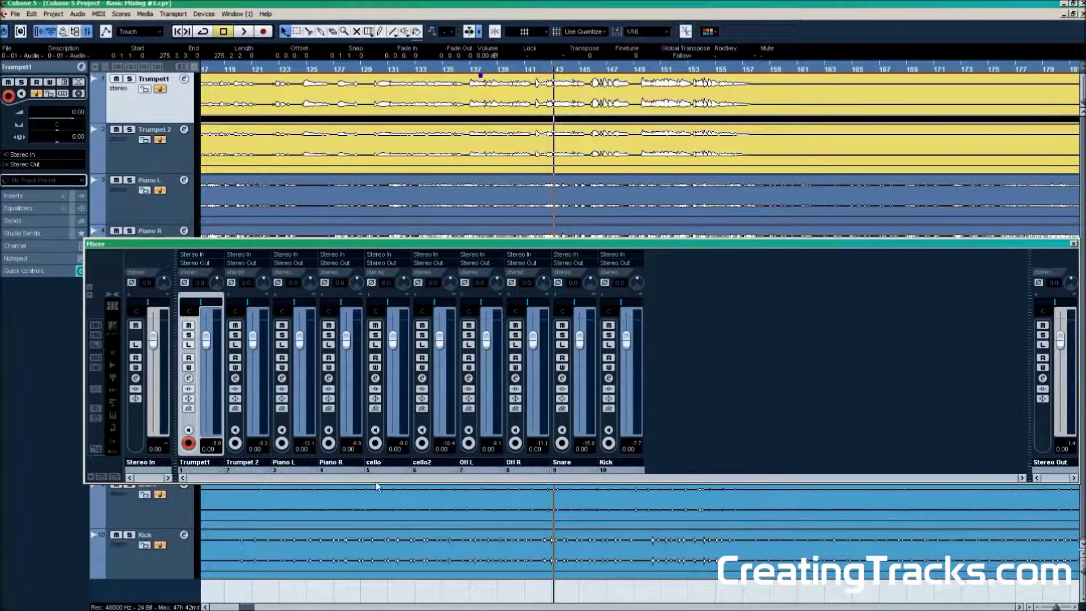
left_click(611, 470, "shift")
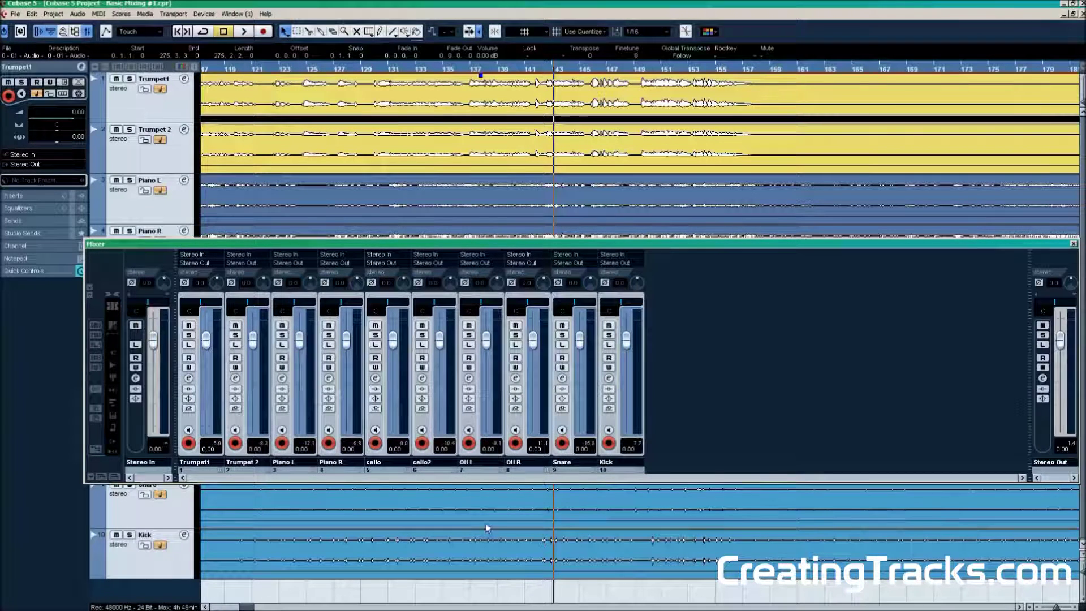
Step: Link the selected channels, pull their faders down to -7.50 dB, then unlink them
right_click(433, 469)
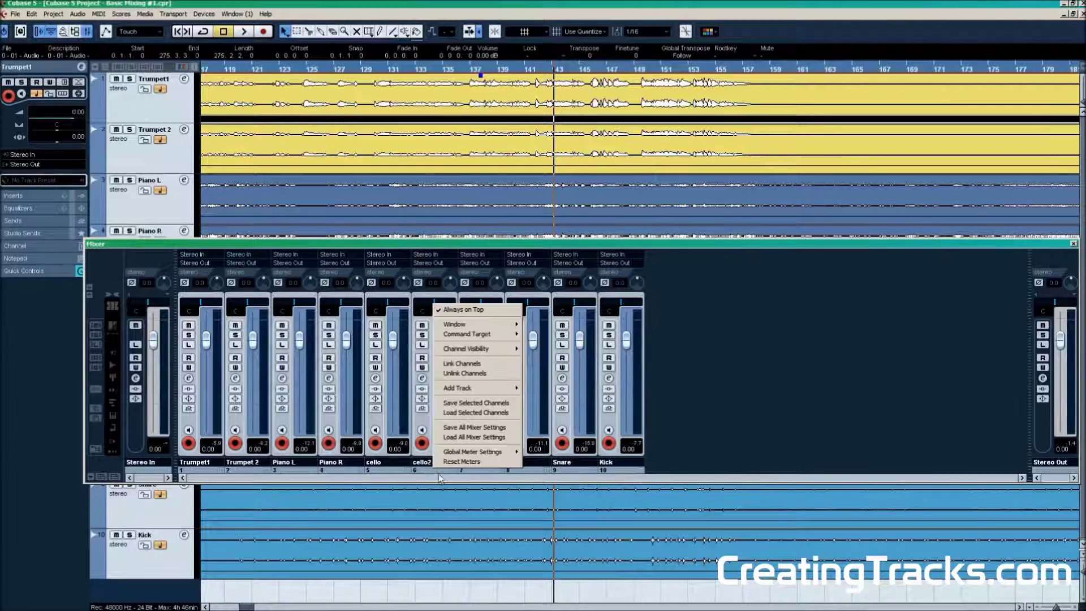
left_click(465, 365)
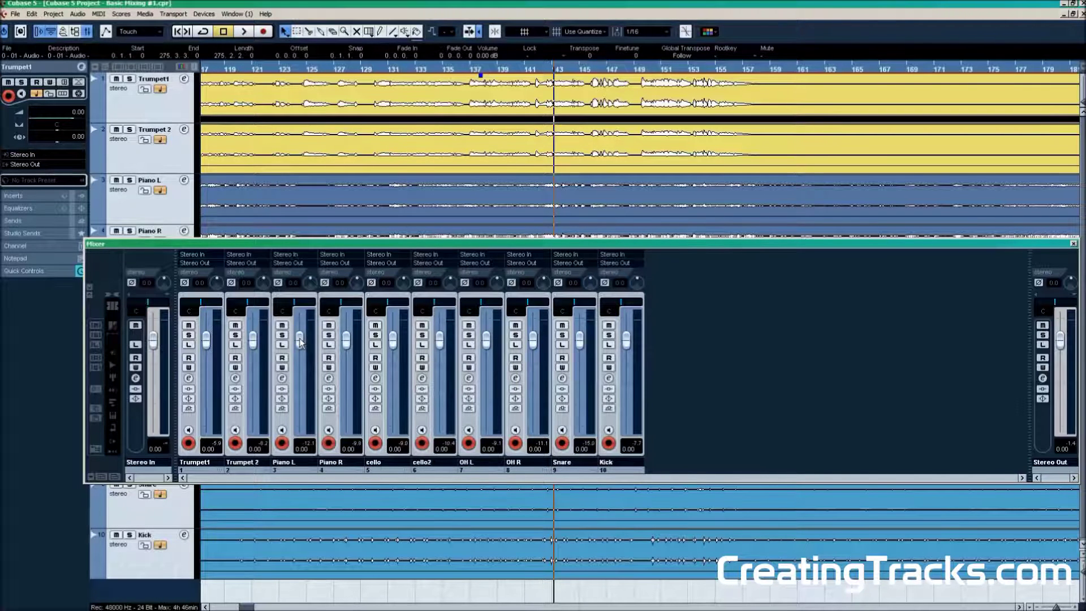
left_click_drag(300, 342, 300, 370)
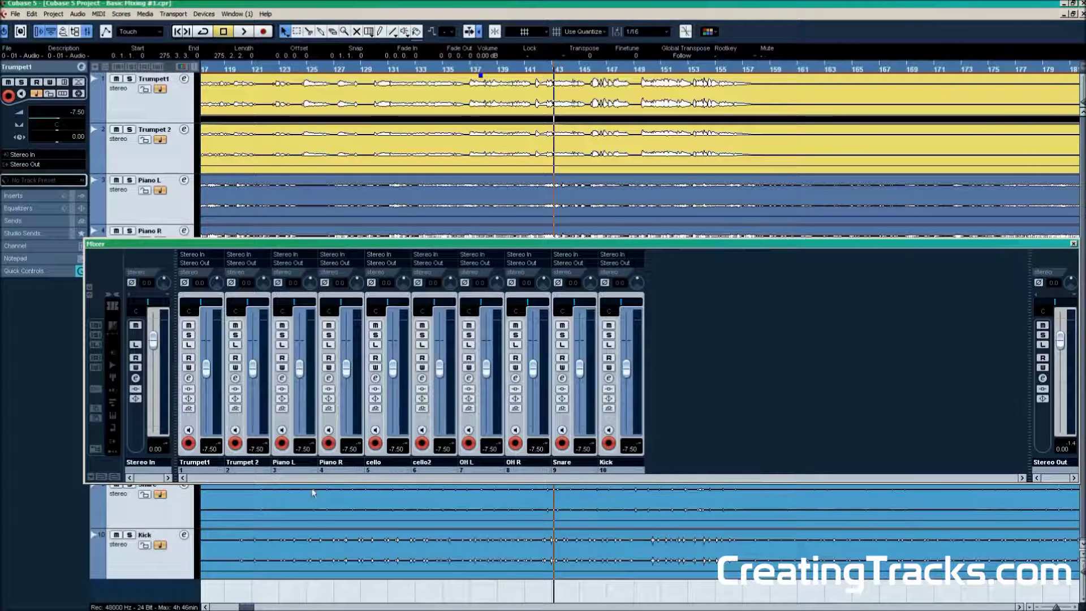
right_click(294, 466)
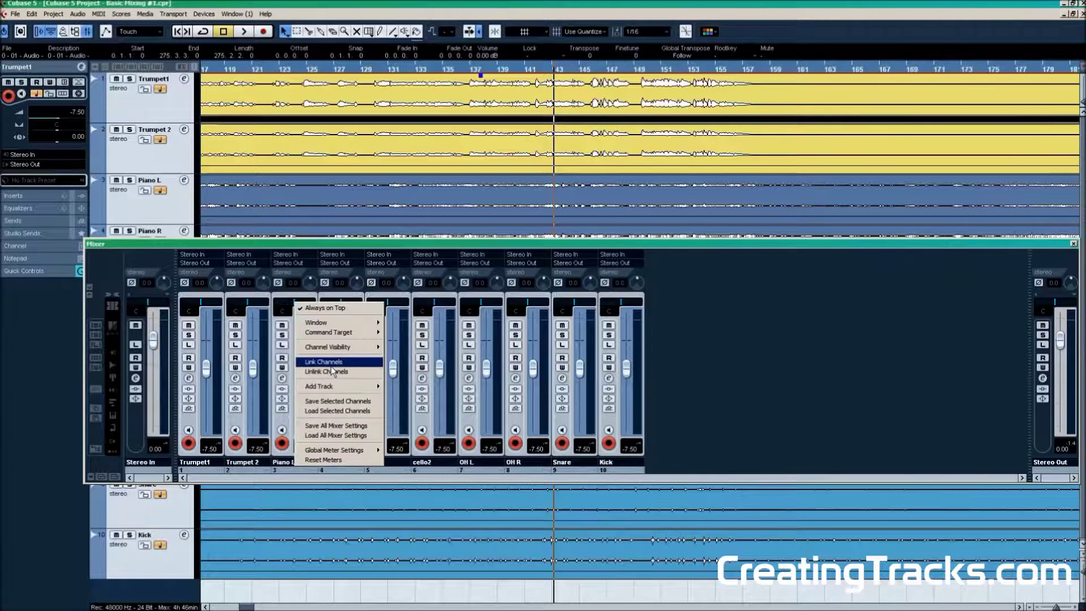
left_click(327, 371)
Step: Select the OH R, OH L and cello2 channels and show the transport panel
left_click(523, 471)
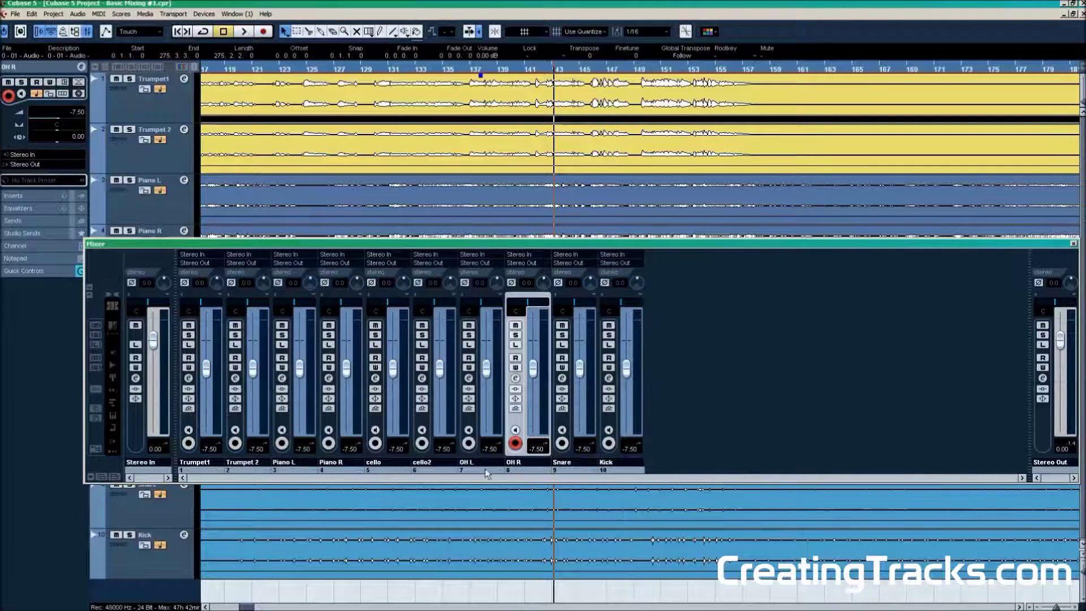
left_click(478, 473)
left_click(432, 473)
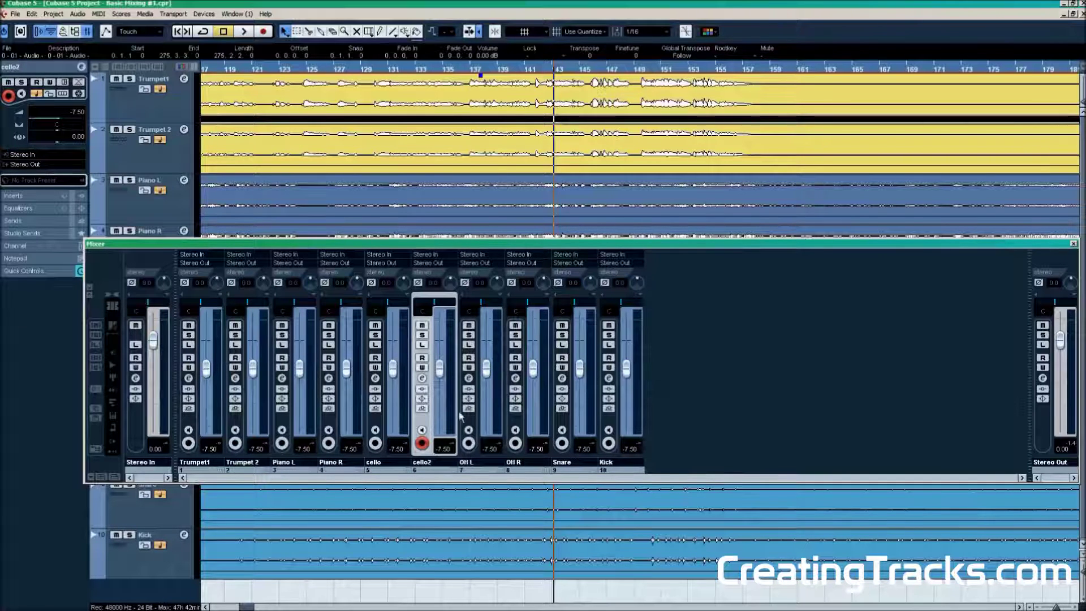
key("F2")
key("F2")
Step: Close the Mixer and add four group channel tracks below the Kick track
key("F3")
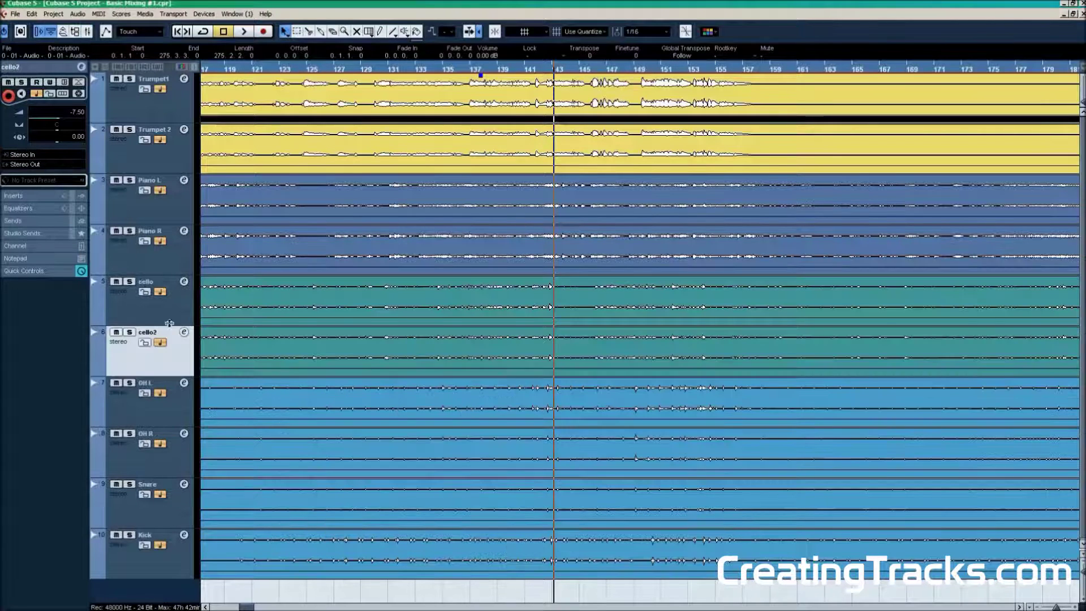
left_click(181, 504)
left_click(181, 562)
right_click(180, 562)
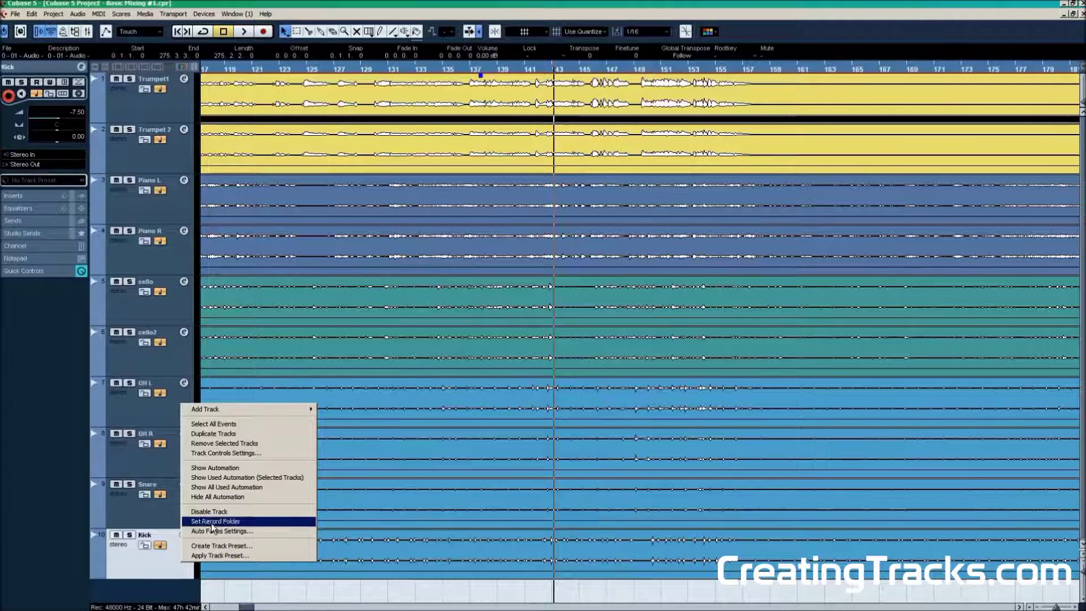
mouse_move(249, 409)
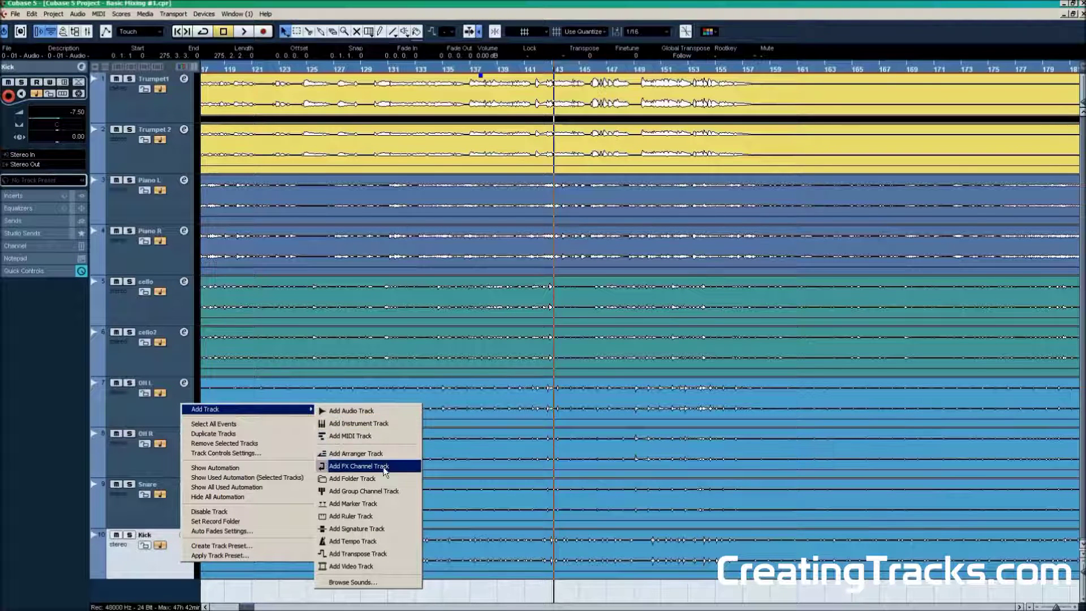
left_click(365, 491)
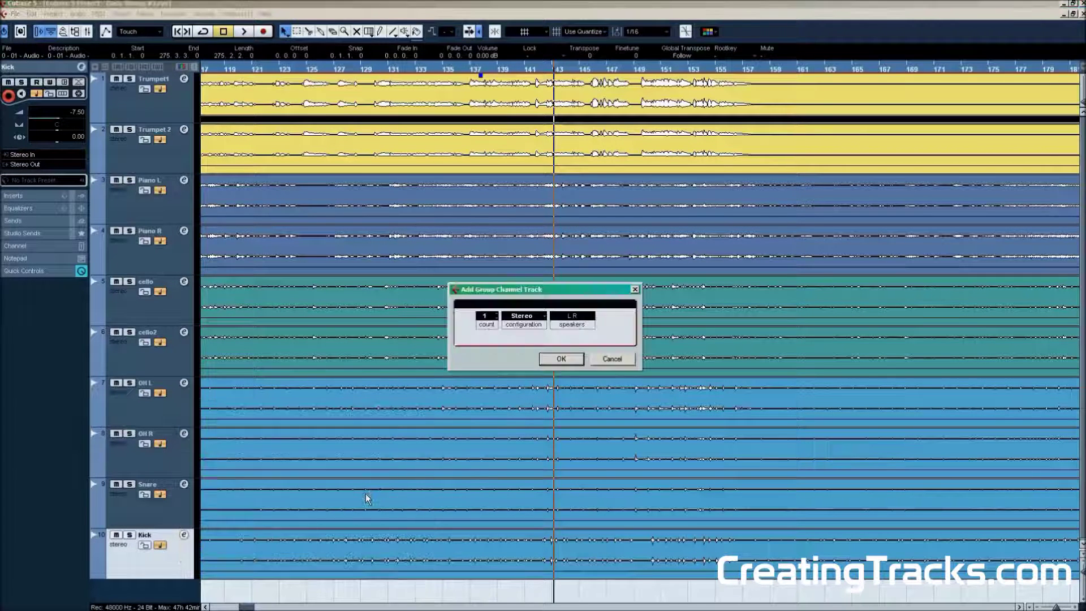
left_click(497, 314)
left_click(497, 314)
left_click(497, 314)
left_click(560, 361)
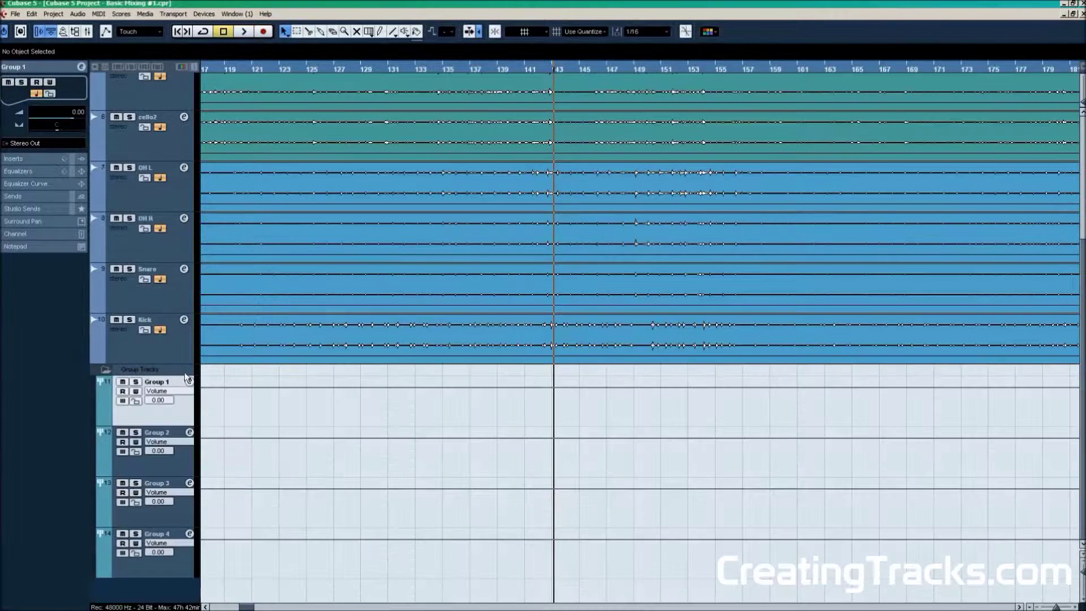
Step: Rename Group 1 to 'Trumpet' and select the Trumpet1 track
double_click(157, 382)
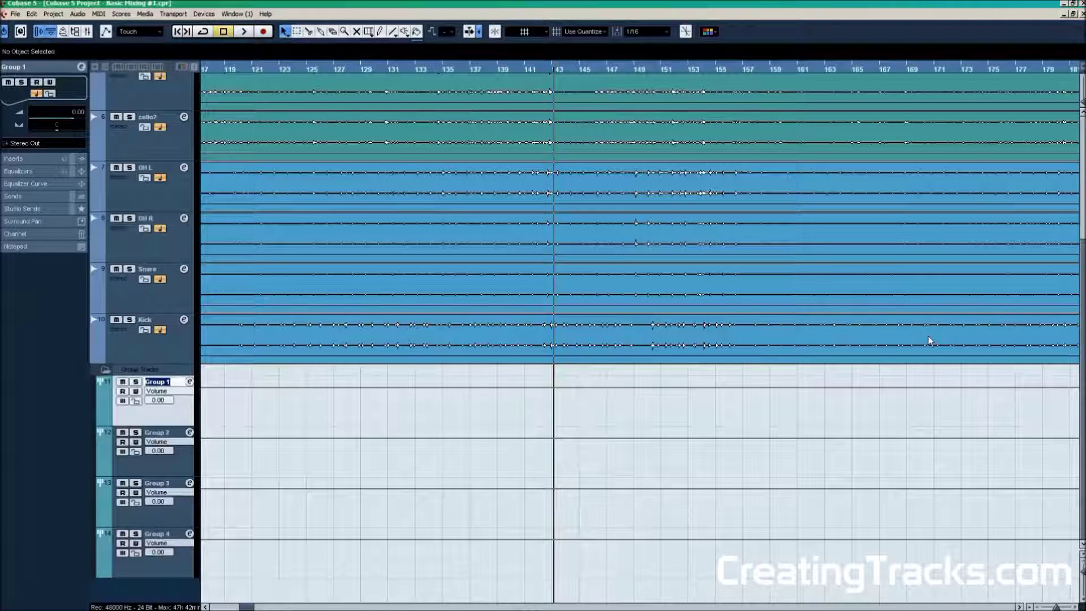
type("Trumpet")
key("Tab")
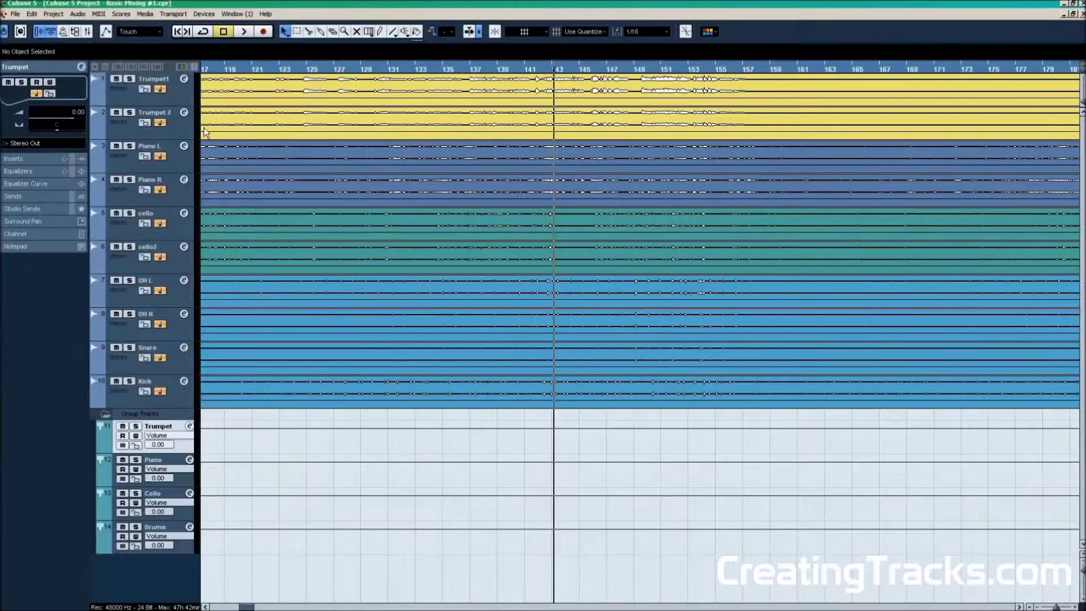
left_click(181, 103)
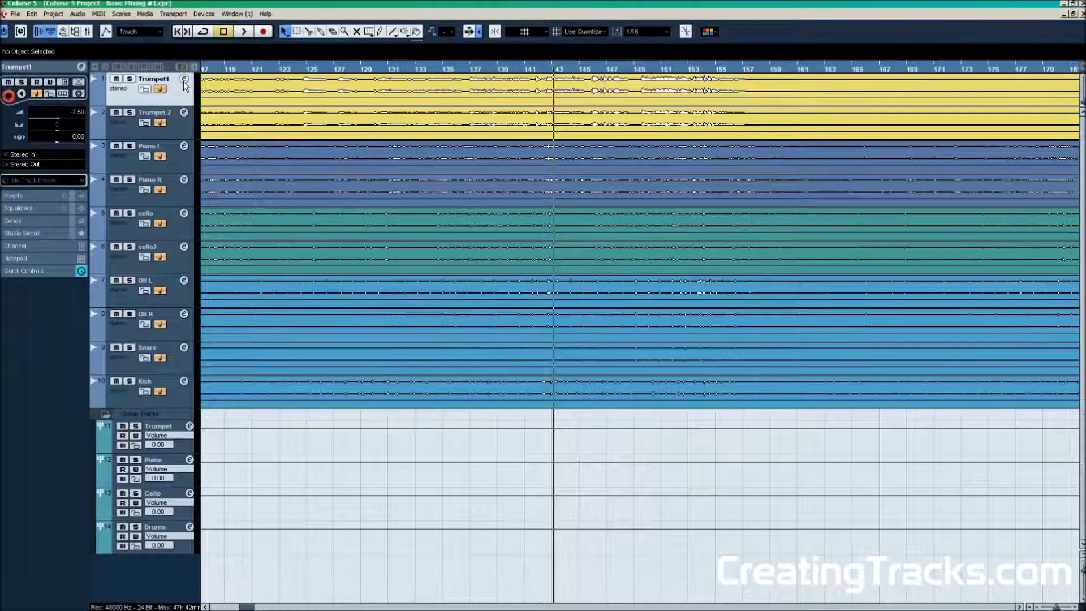
Step: Route Trumpet1's output to the Trumpet group, solo that group and start playback
key("F3")
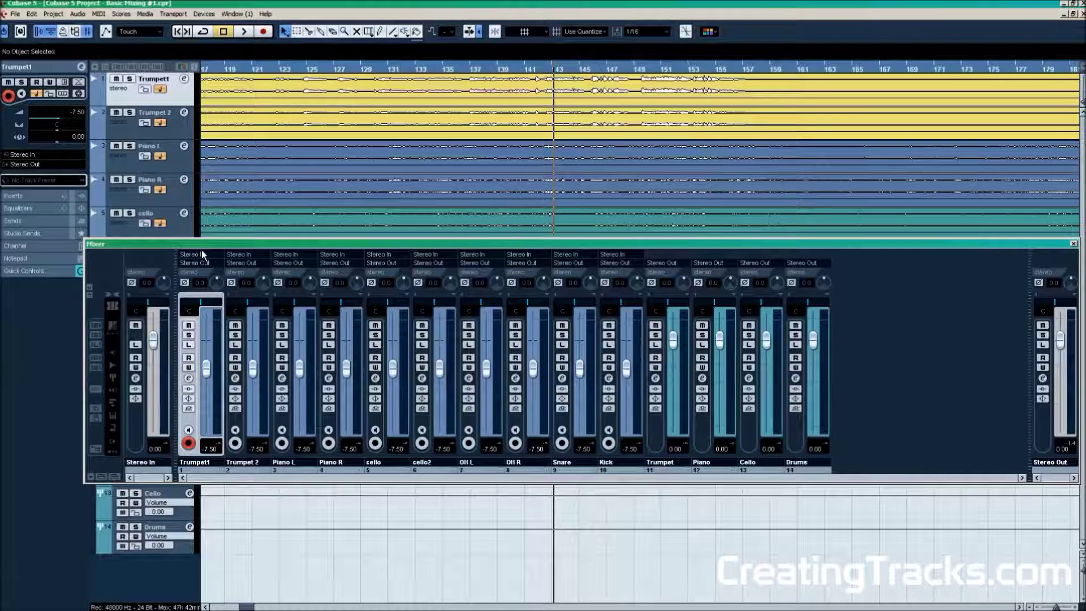
left_click(202, 264)
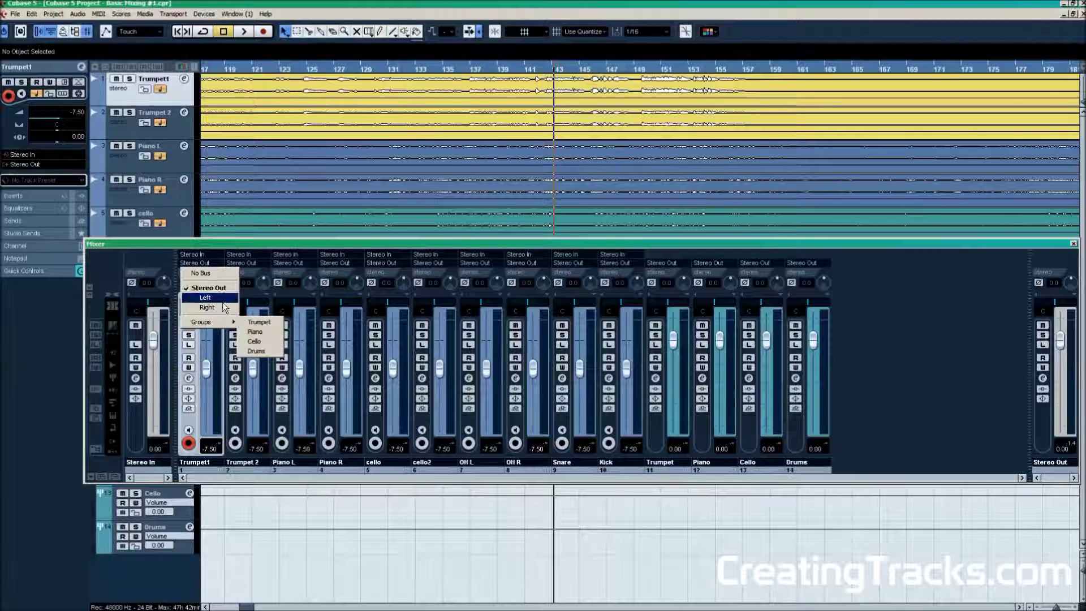
left_click(198, 254)
left_click(197, 254)
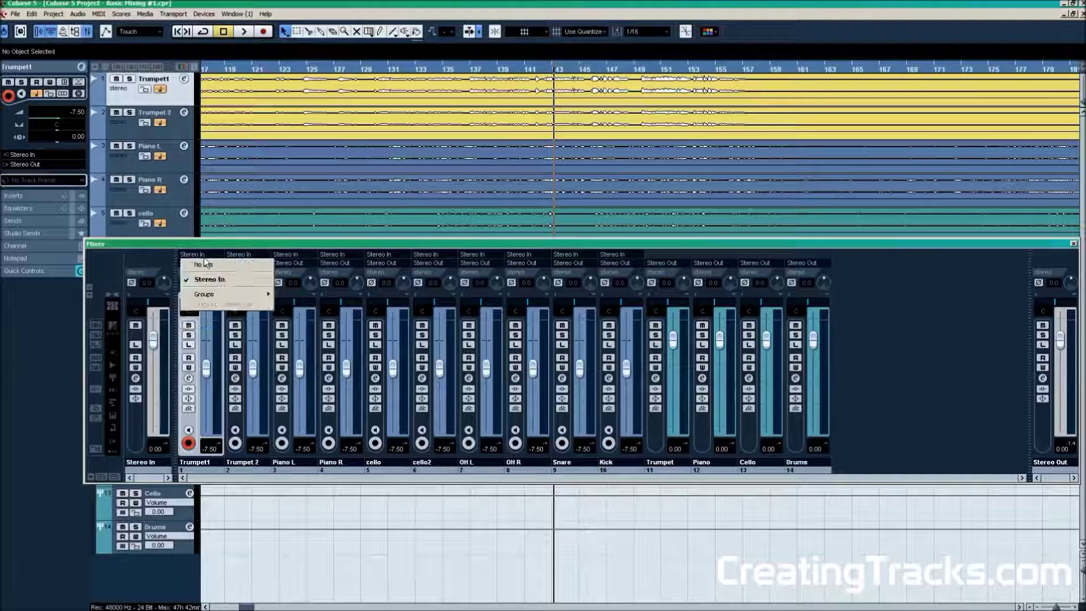
left_click(207, 279)
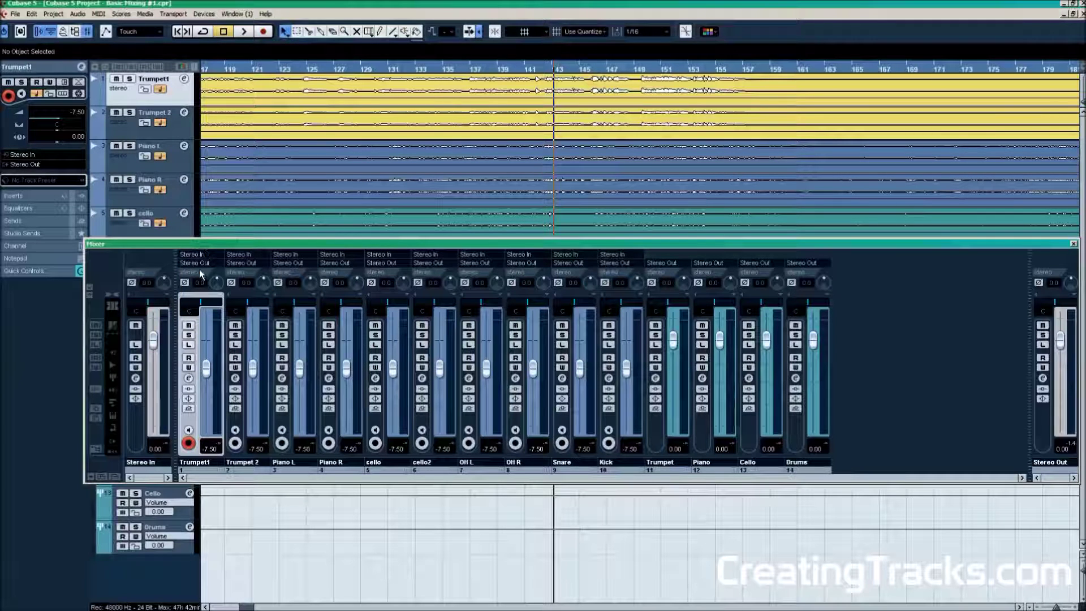
left_click(210, 263)
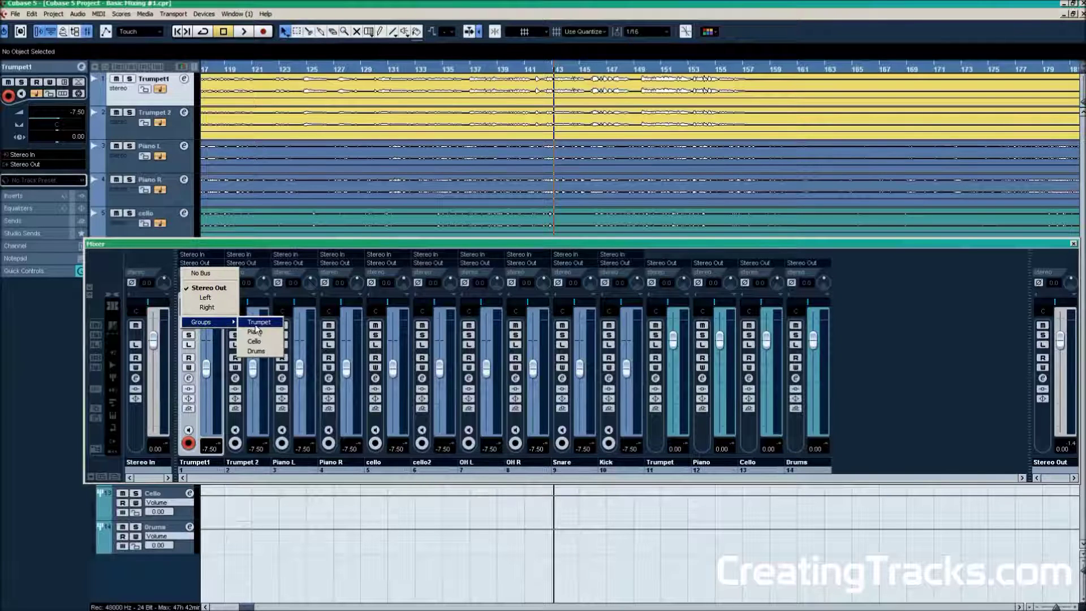
left_click(255, 326)
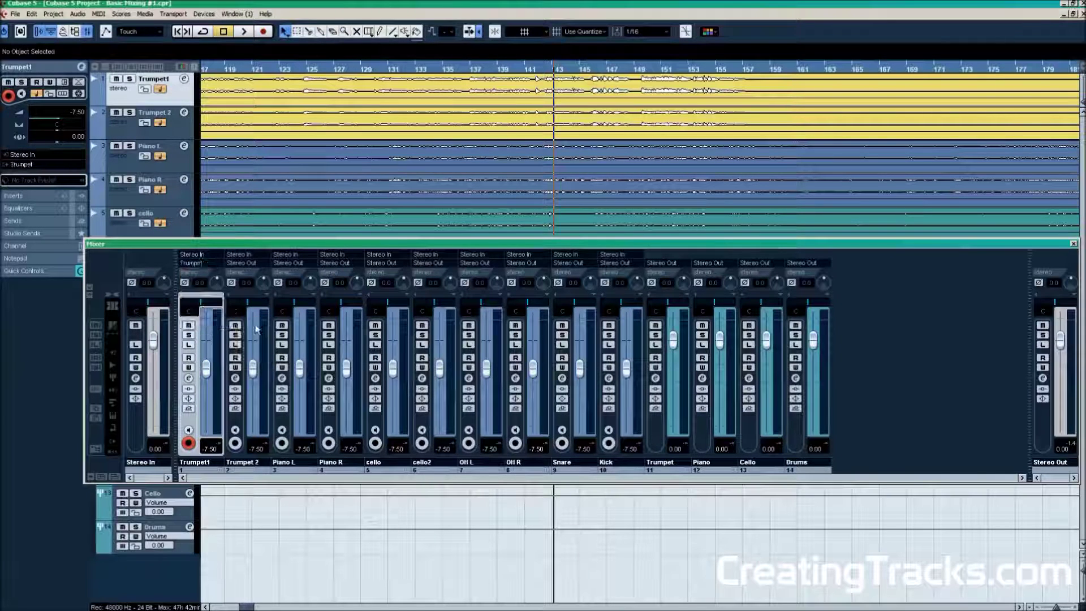
left_click(656, 334)
key("space")
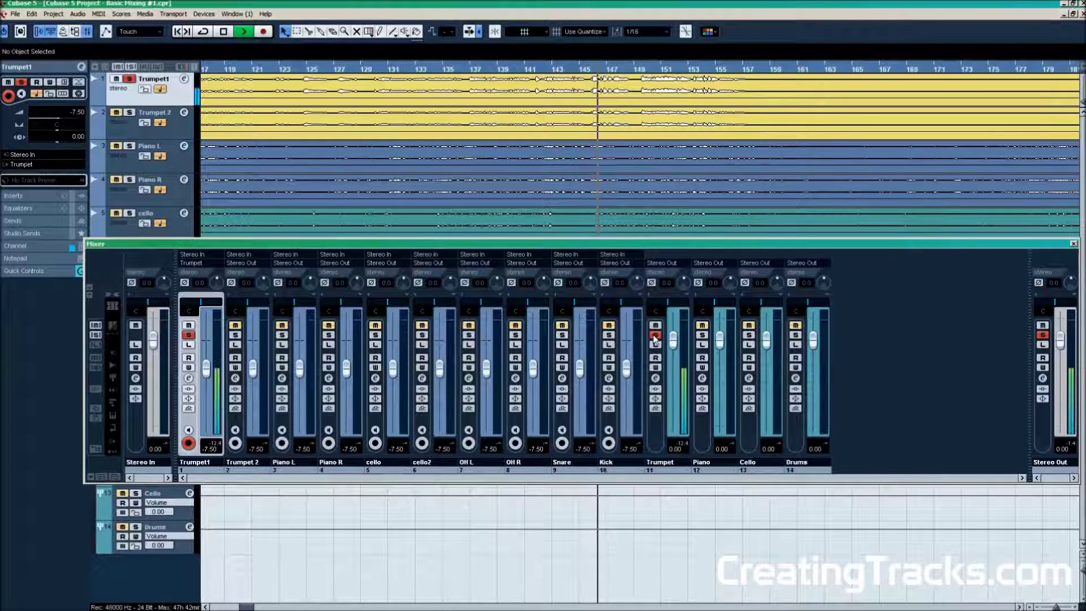
Step: Send Trumpet 2 to the Trumpet group and take the group out of solo
left_click(245, 264)
mouse_move(260, 321)
left_click(305, 323)
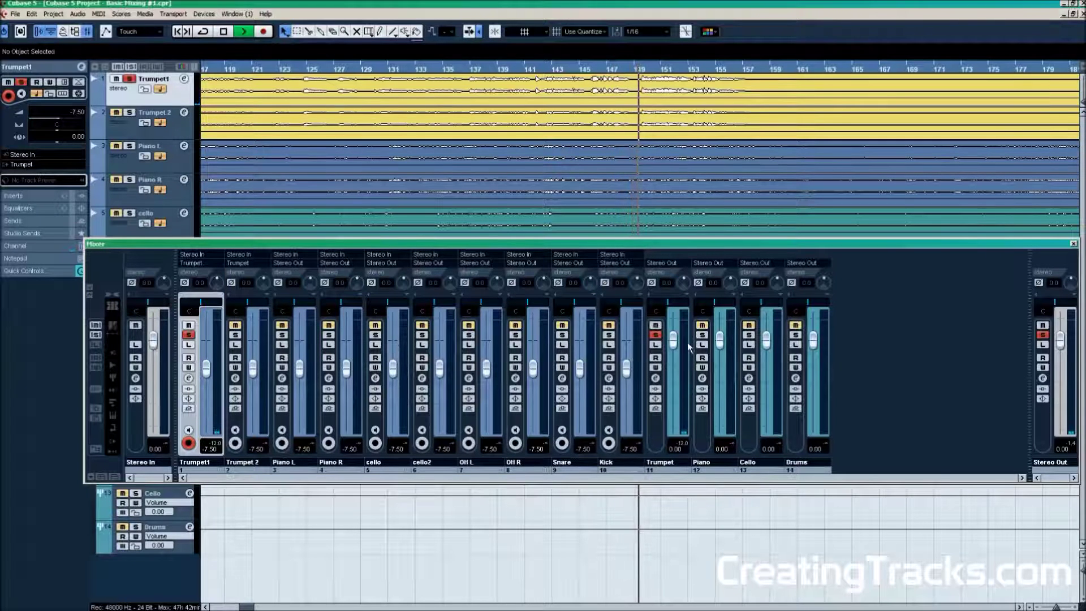
left_click(655, 334)
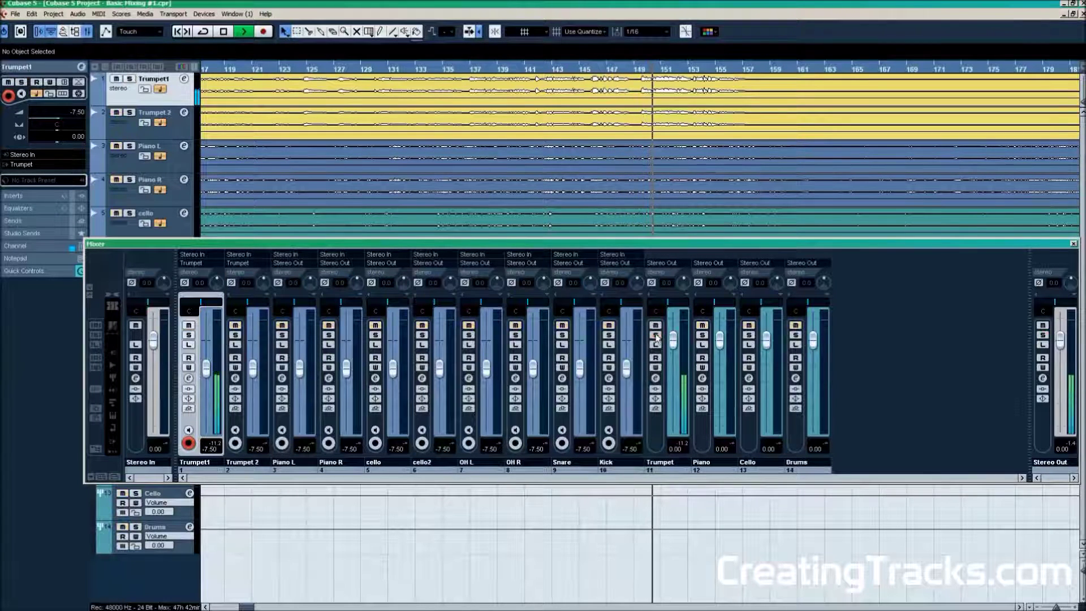
Step: Stop playback; route Piano L and Piano R to Piano, cello and cello2 to Cello
key("space")
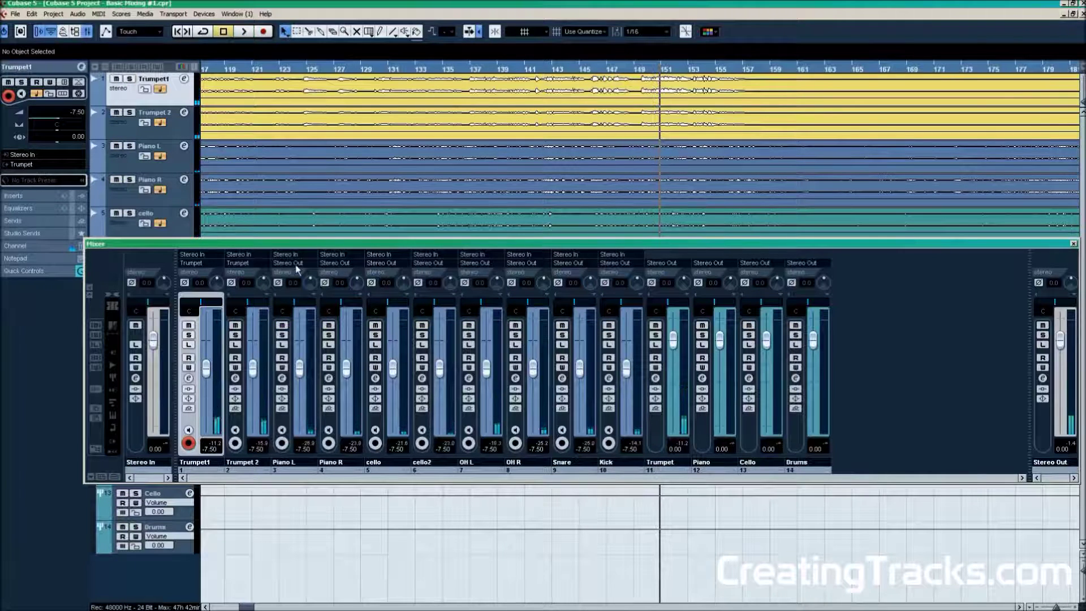
left_click(297, 263)
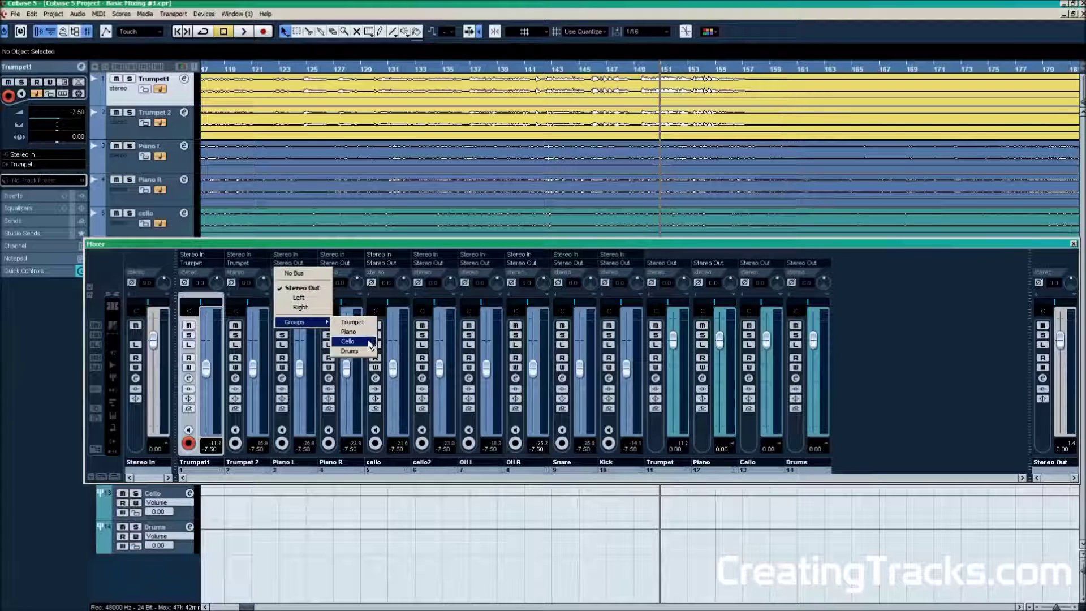
left_click(367, 335)
left_click(343, 263)
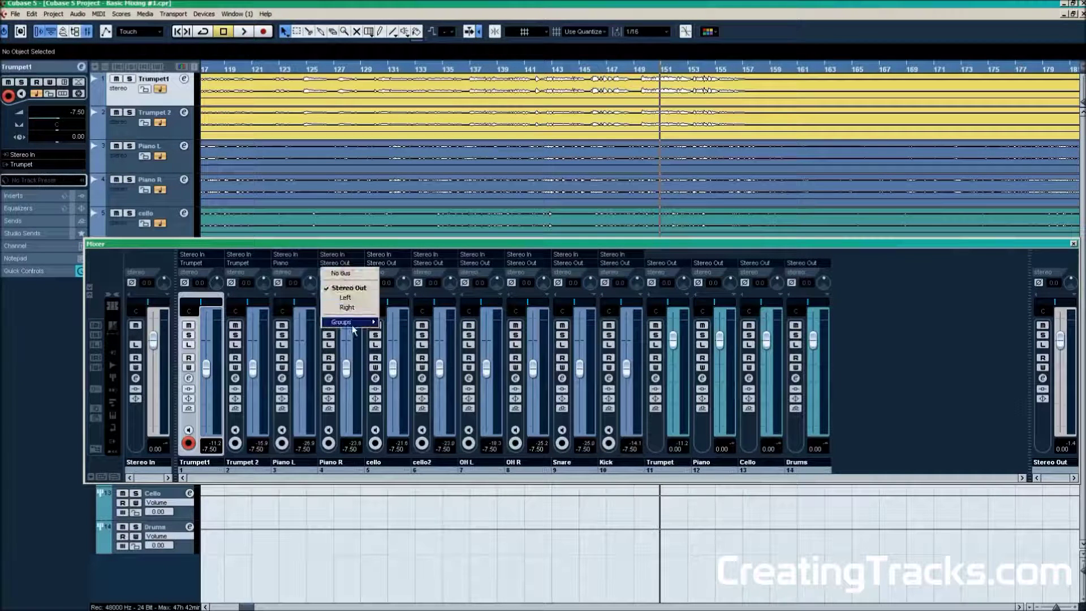
mouse_move(362, 322)
left_click(402, 336)
left_click(372, 264)
mouse_move(403, 325)
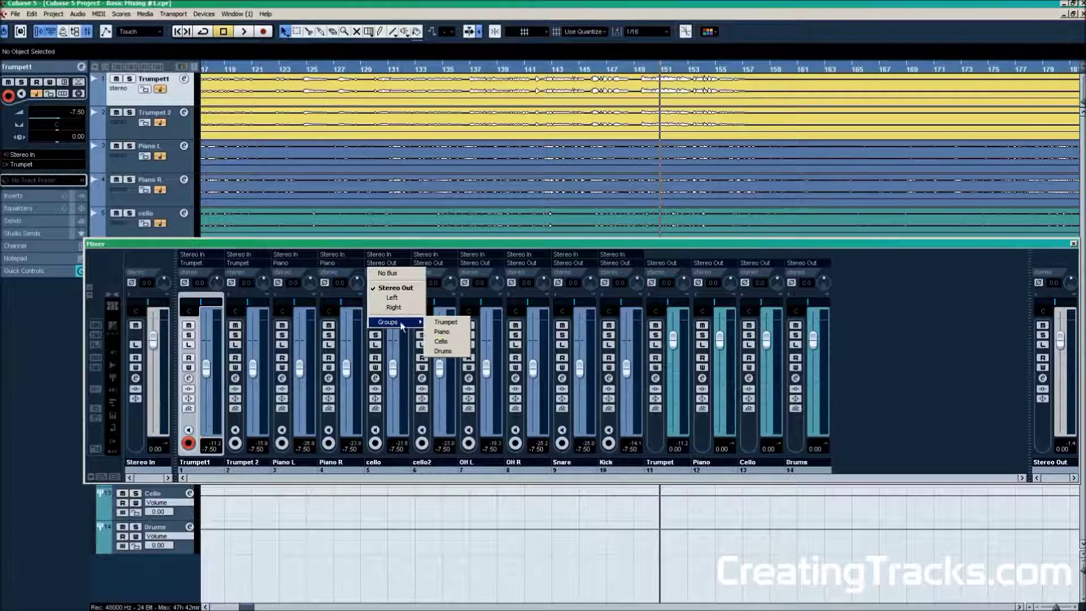
left_click(444, 342)
left_click(438, 268)
left_click(489, 340)
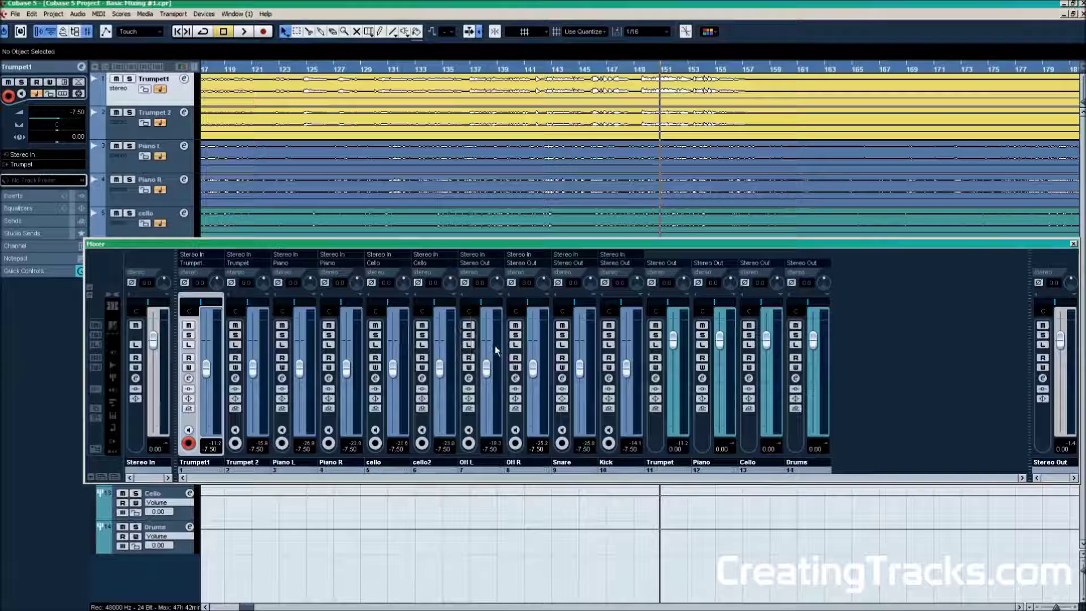
Step: Route OH L, OH R, Snare and Kick to the Drums group, then play from bar 125
left_click(468, 268)
mouse_move(497, 322)
left_click(538, 351)
left_click(520, 263)
mouse_move(534, 322)
left_click(583, 352)
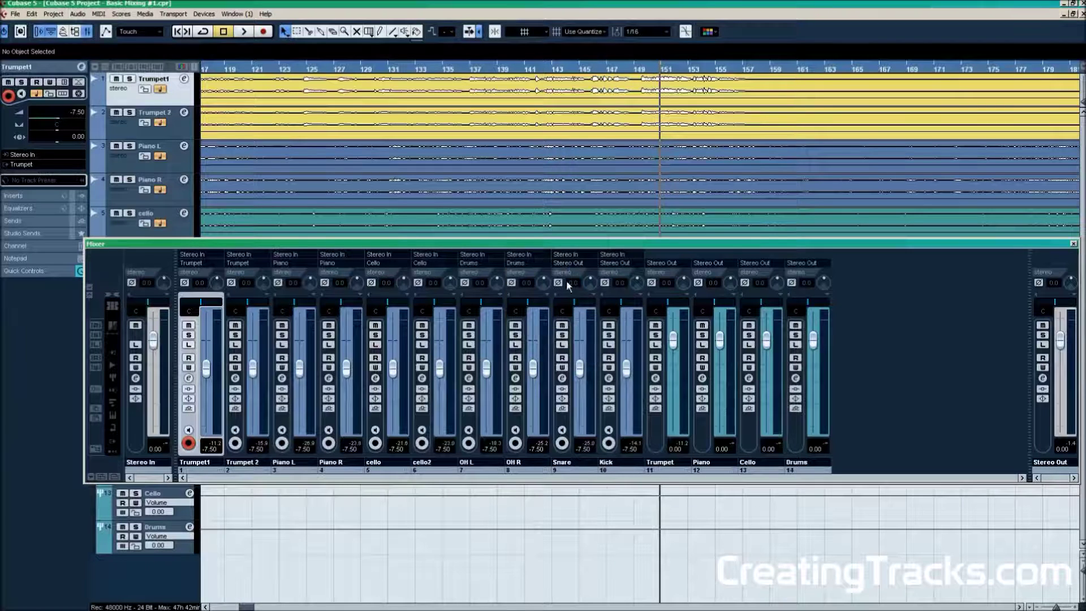
left_click(565, 263)
mouse_move(582, 322)
left_click(627, 350)
left_click(613, 263)
mouse_move(632, 321)
left_click(676, 351)
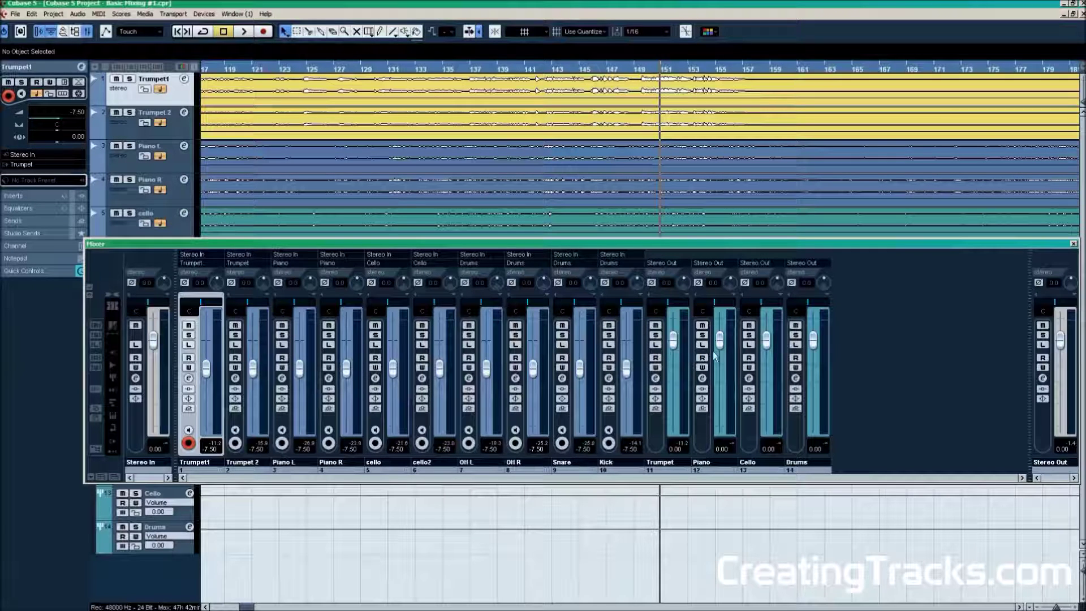
left_click(311, 72)
key("space")
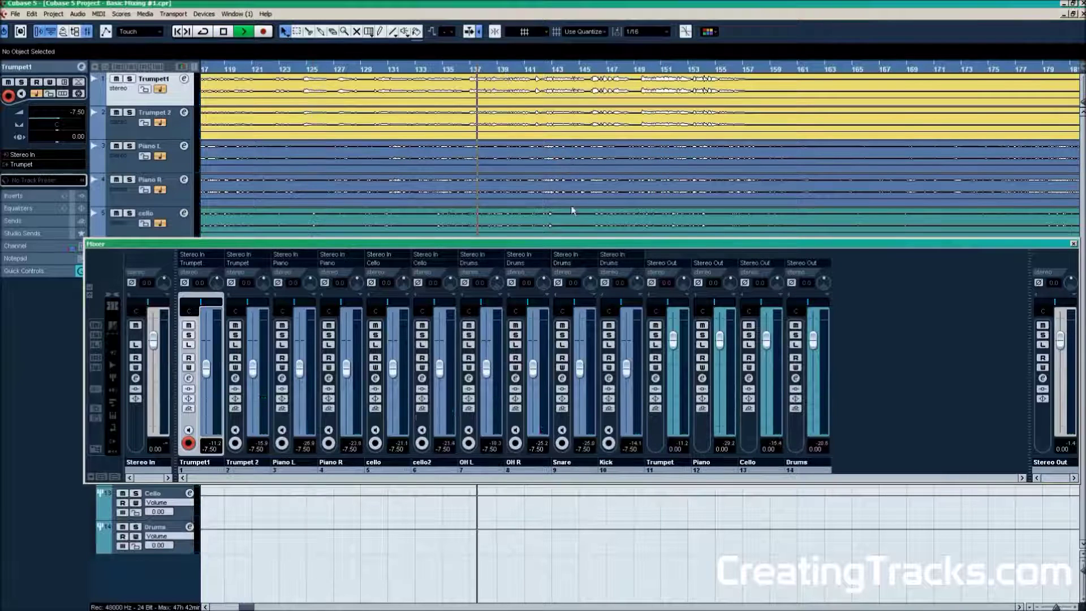
Step: Pull the Drums, Cello and Trumpet group faders to the bottom and stop playback
left_click_drag(812, 339, 814, 447)
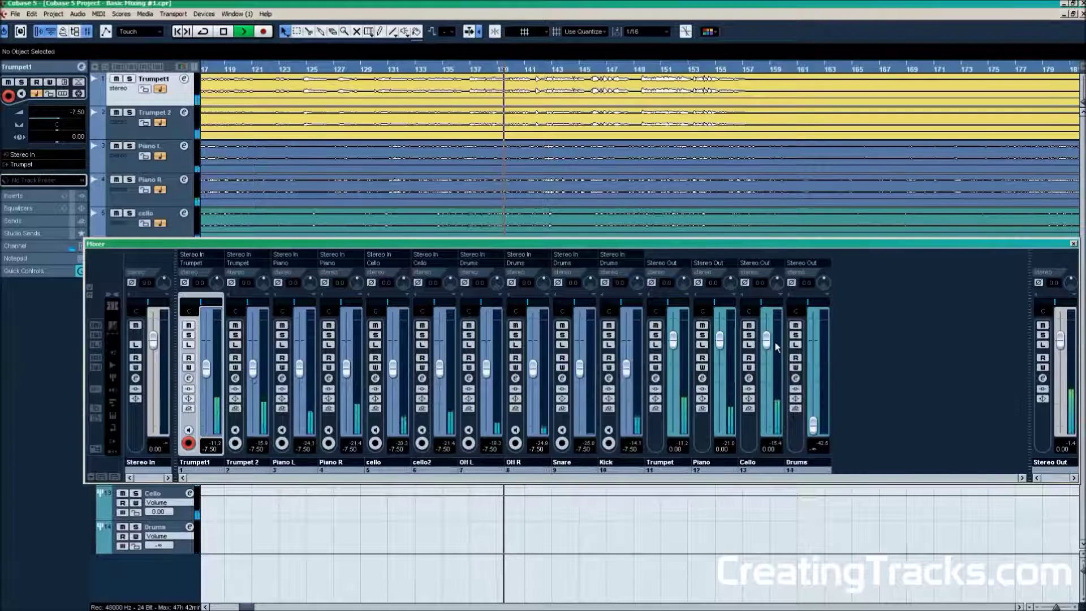
left_click_drag(767, 339, 767, 426)
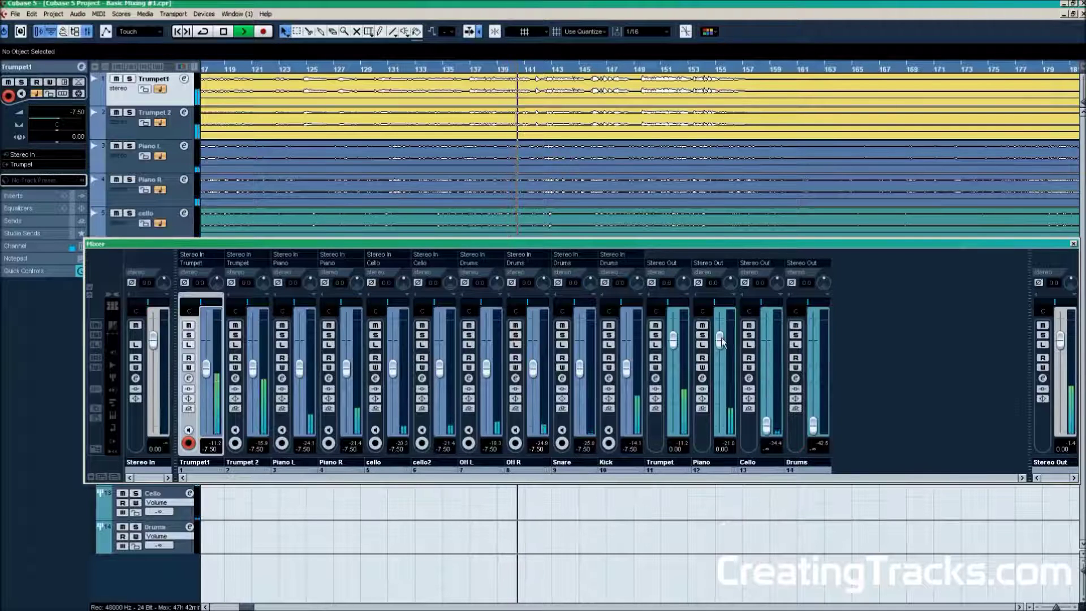
left_click_drag(673, 339, 690, 534)
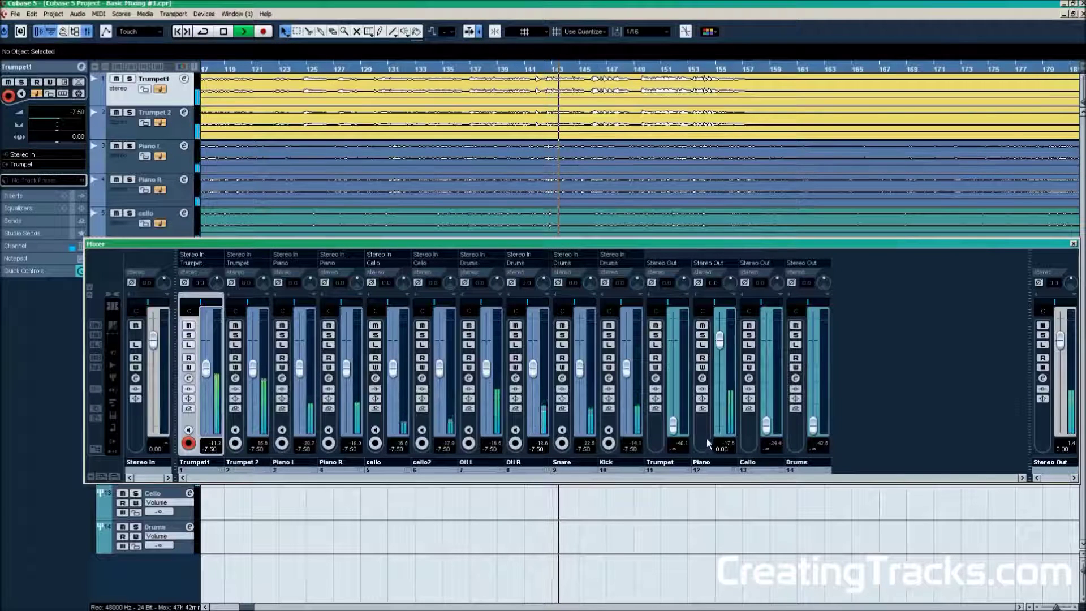
key("space")
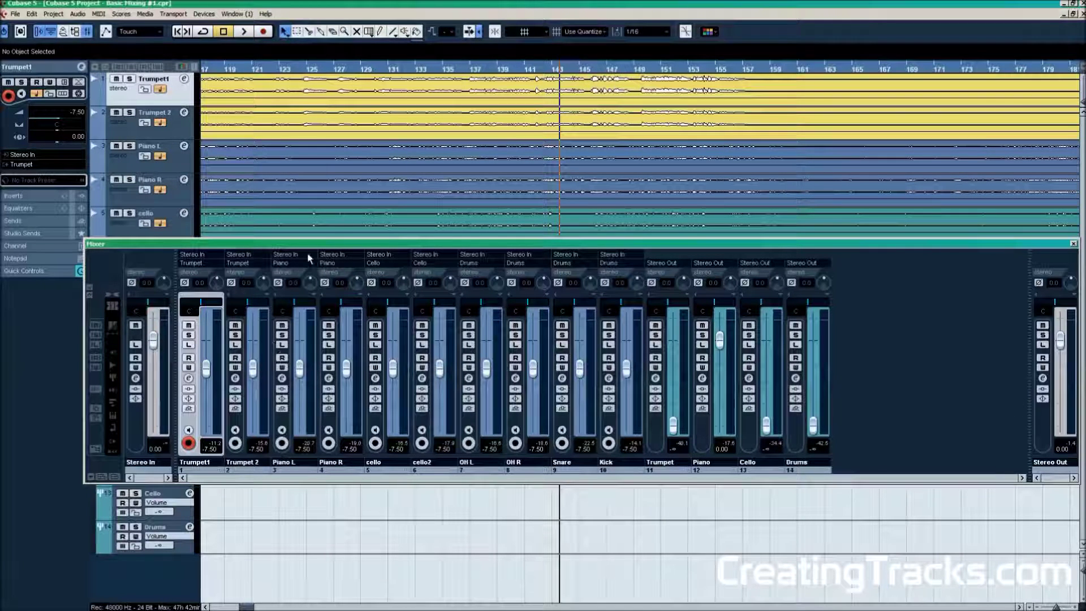
left_click(293, 302)
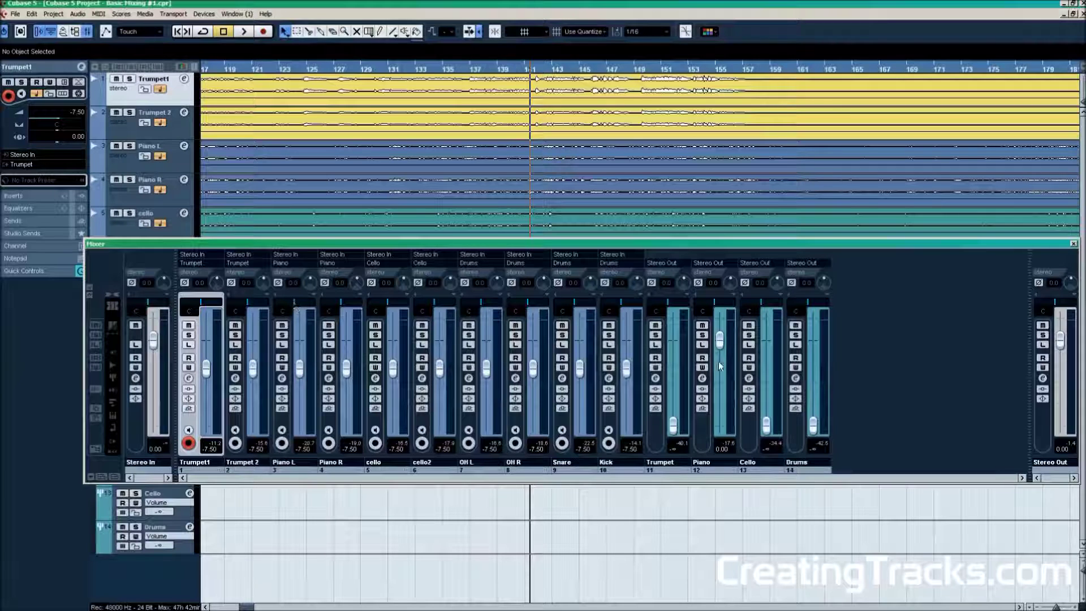
Step: Restart playback and pan Piano L hard left
left_click(710, 467)
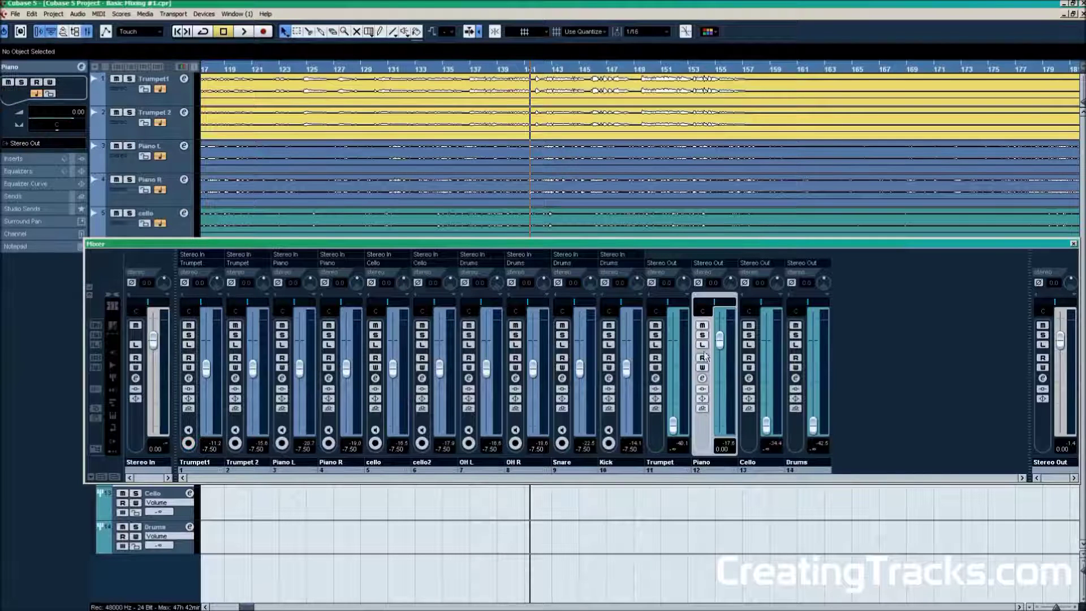
key("space")
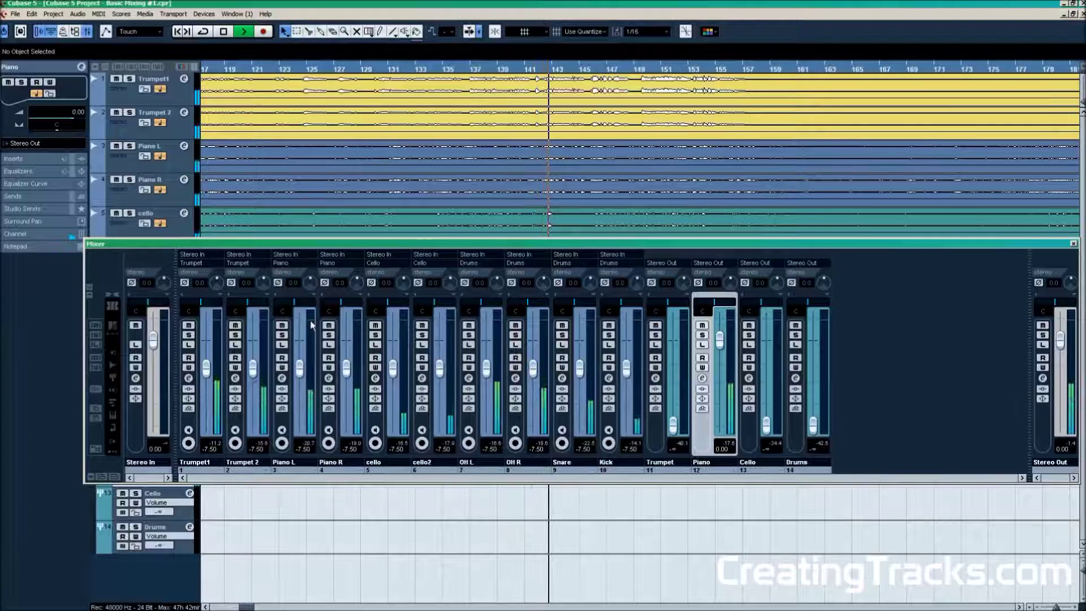
left_click_drag(294, 304, 362, 301)
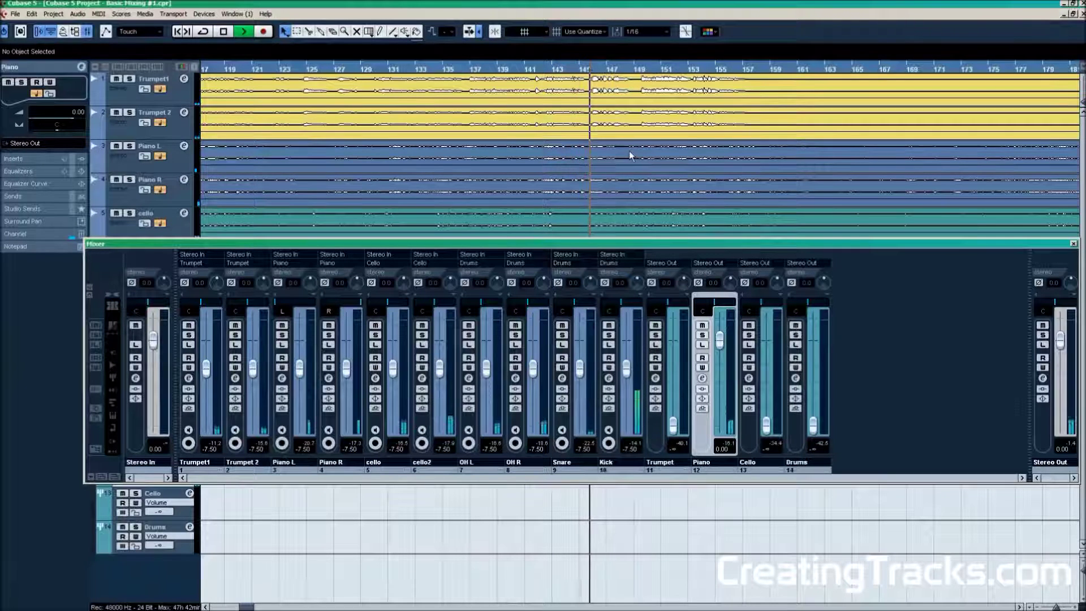
Step: Link Piano L and Piano R, briefly solo the Piano group, and set both piano faders to -7.15
left_click(293, 467)
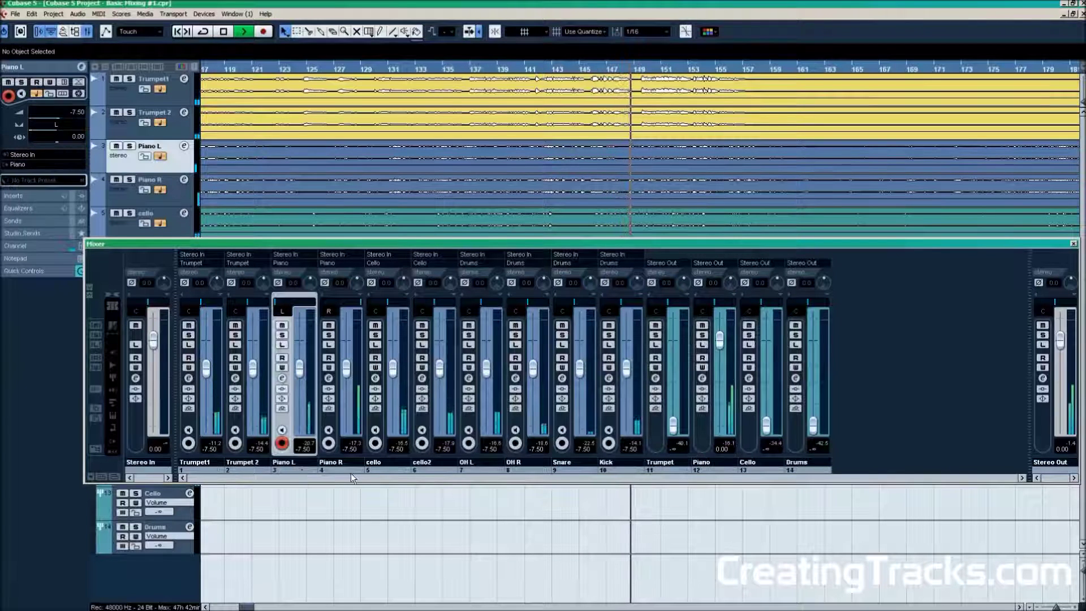
left_click(347, 471, "ctrl")
right_click(341, 470)
left_click(374, 366)
left_click_drag(346, 368, 346, 355)
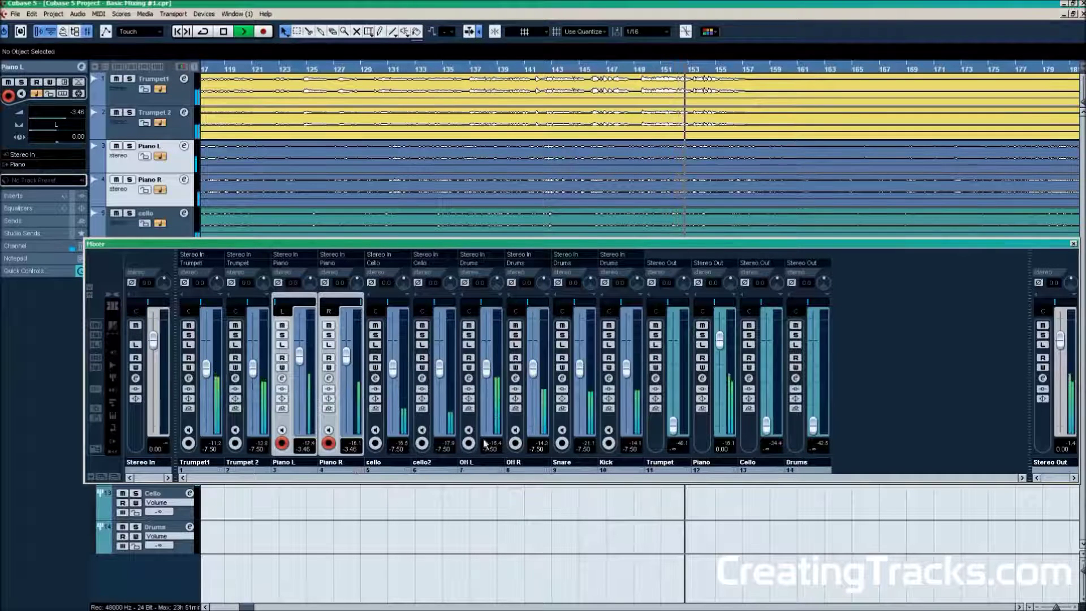
left_click(701, 335)
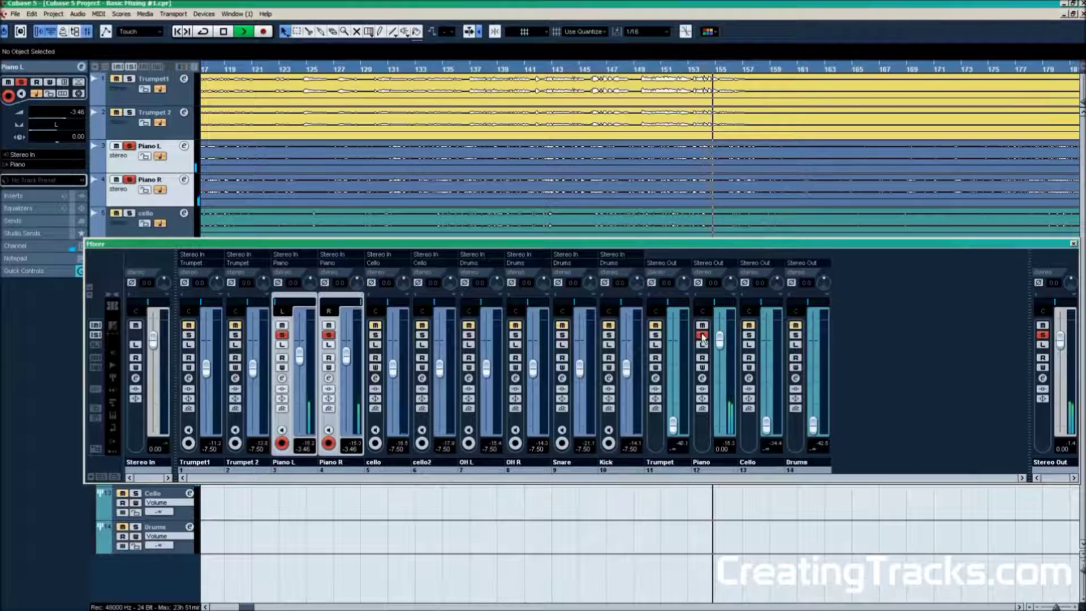
left_click(702, 335)
left_click_drag(299, 356, 299, 368)
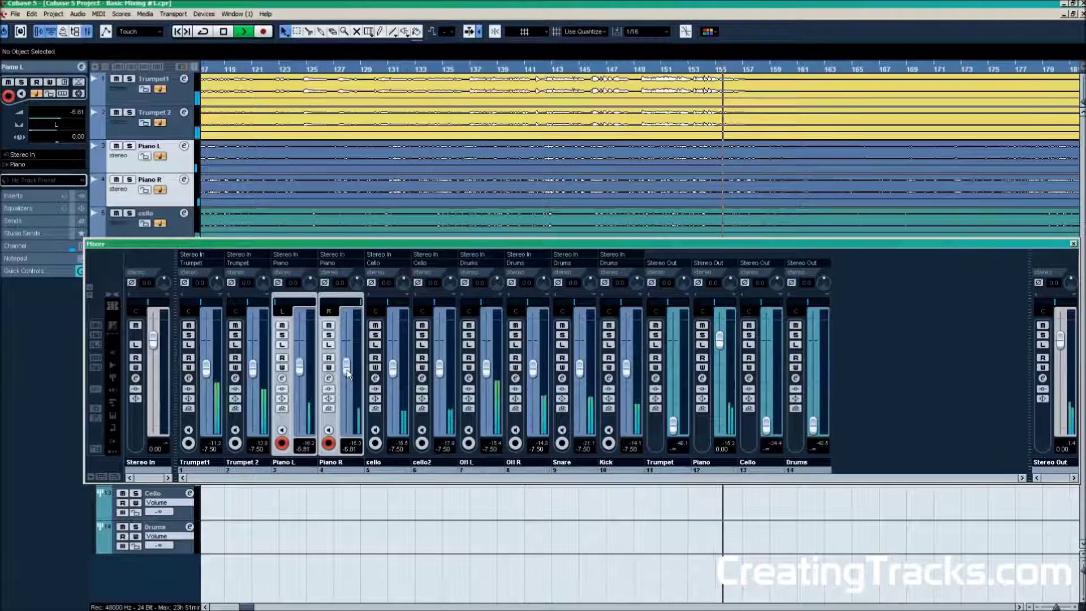
right_click(346, 471)
left_click(375, 379)
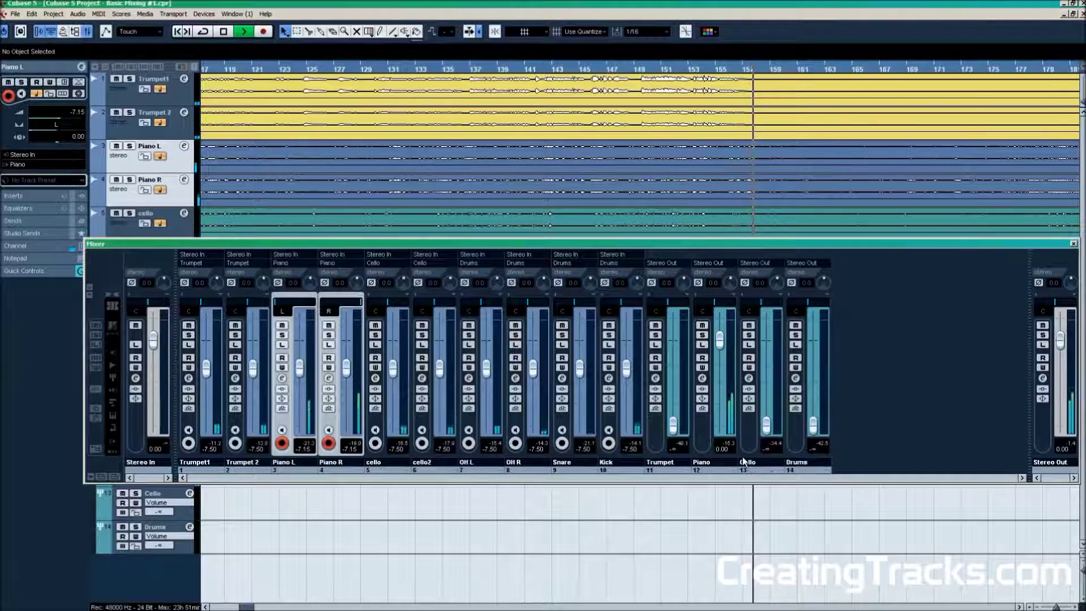
Step: Raise the Cello, Drums and Trumpet groups to -4.27, -3.00 and -5.57 dB, then stop playback
left_click_drag(766, 424, 766, 357)
left_click_drag(813, 435, 815, 360)
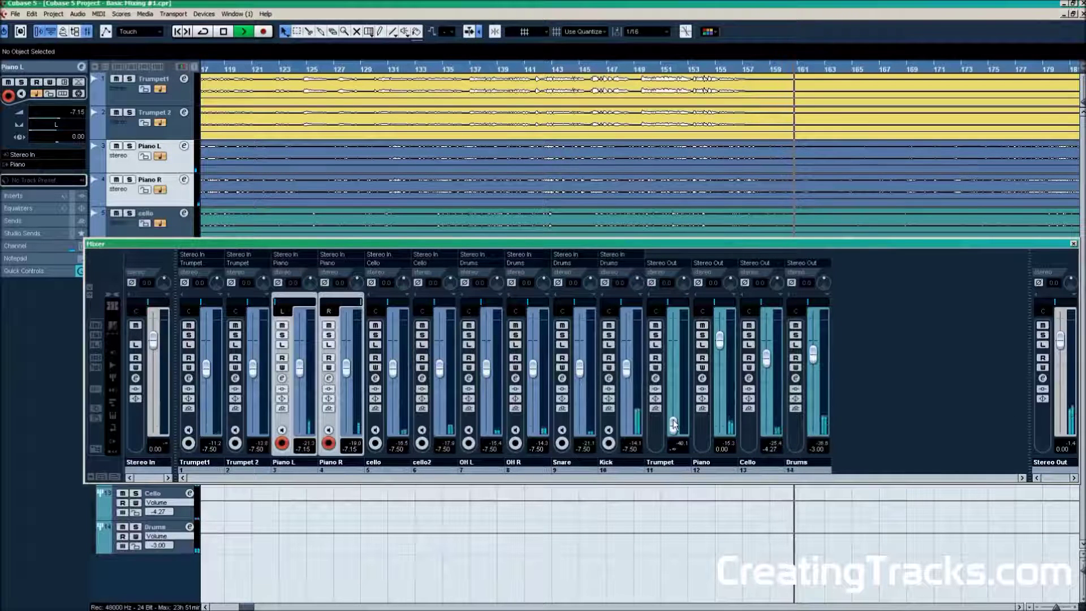
left_click_drag(674, 422, 678, 359)
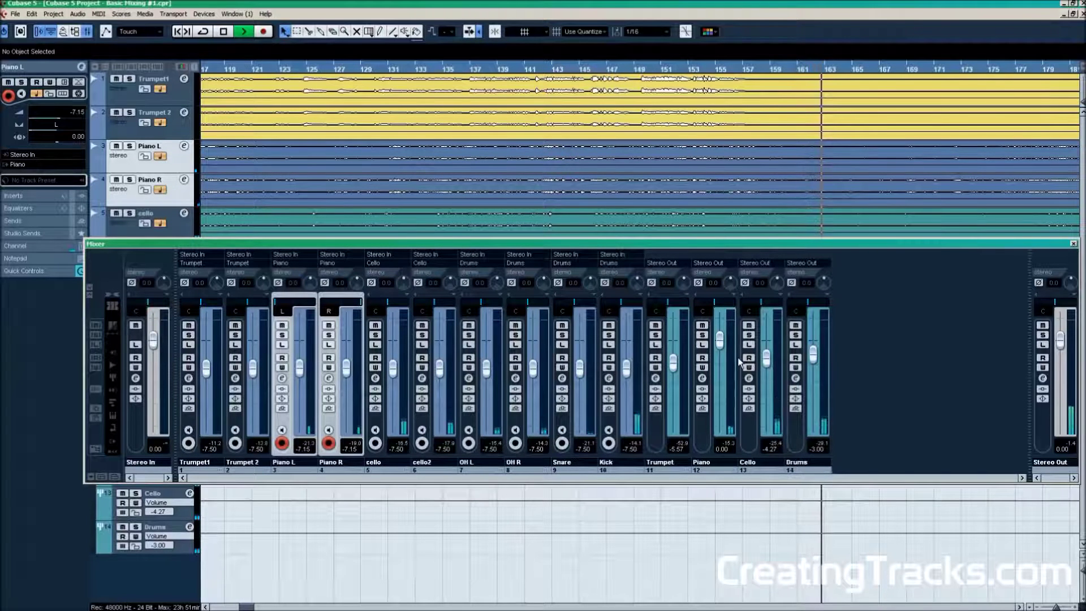
key("space")
Step: Close the Mixer, then shrink track heights and zoom out to show all ten tracks and the whole song
key("F3")
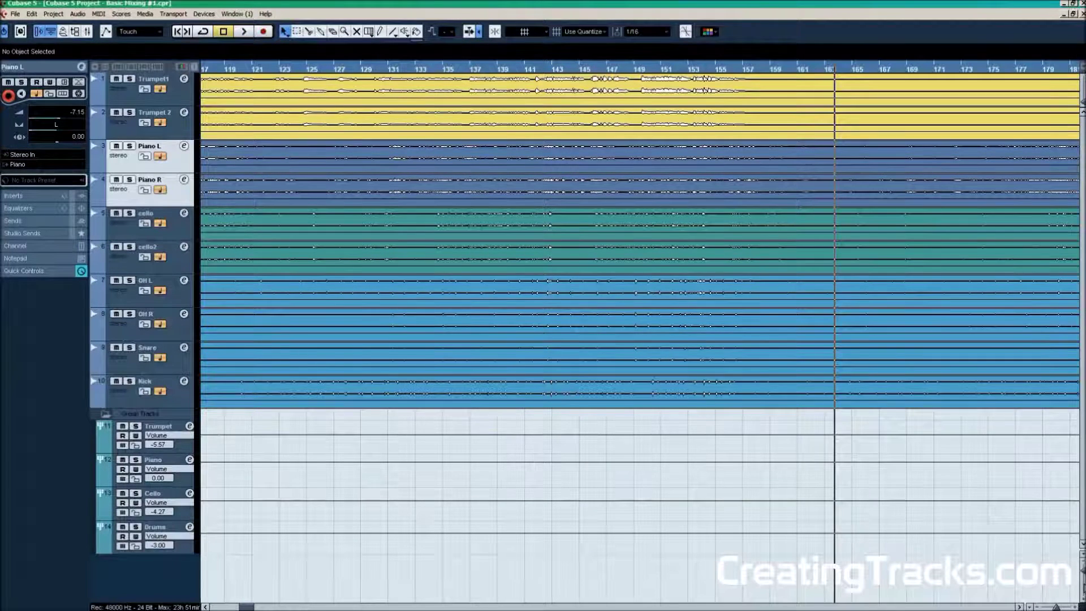
key("shift+g")
key("g")
key("g")
key("g")
key("g")
key("g")
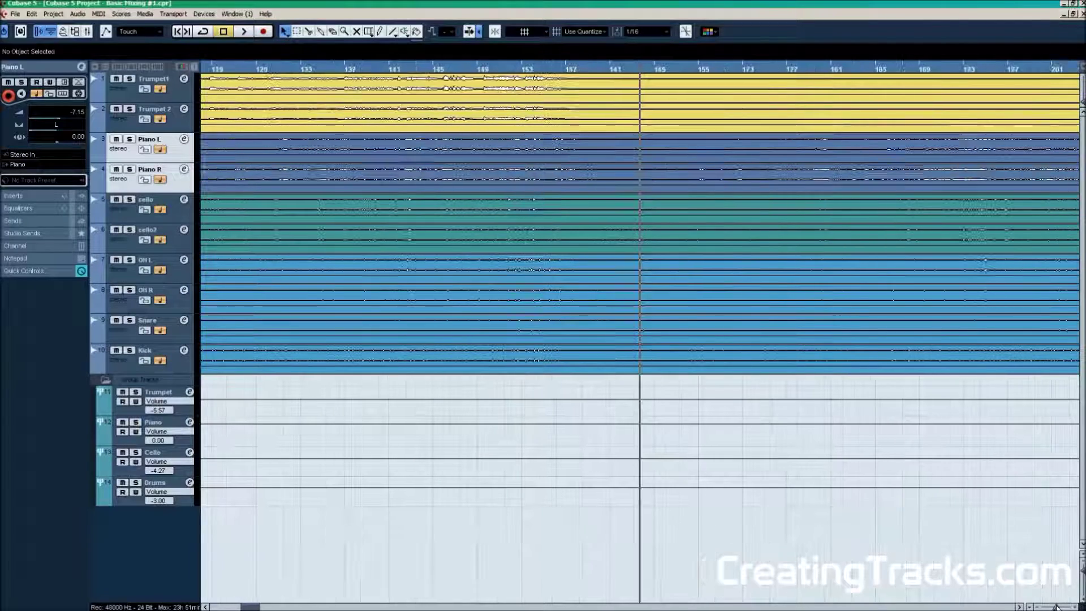
key("g")
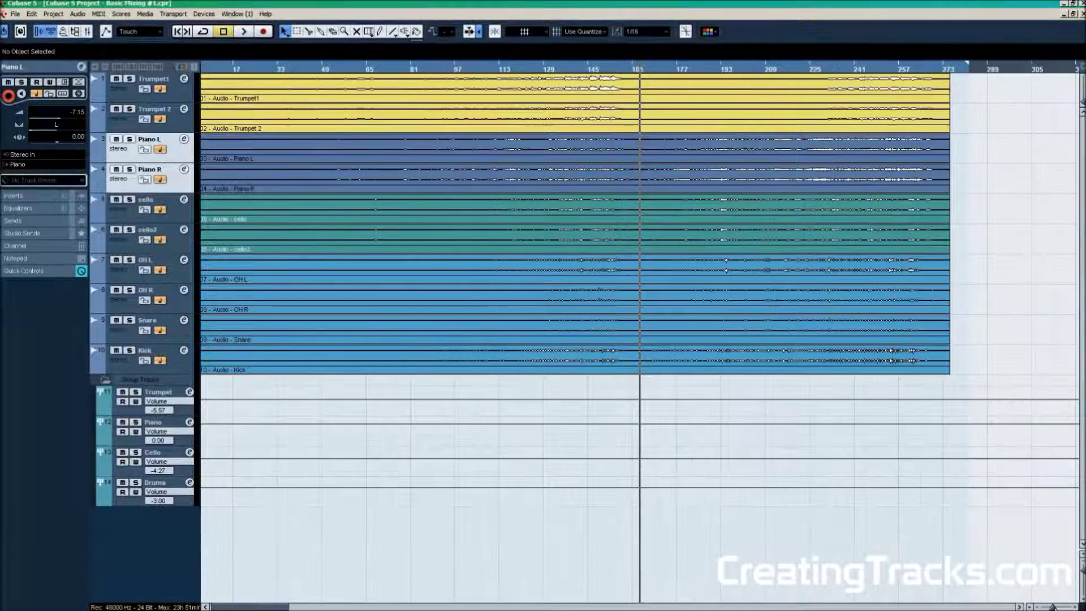